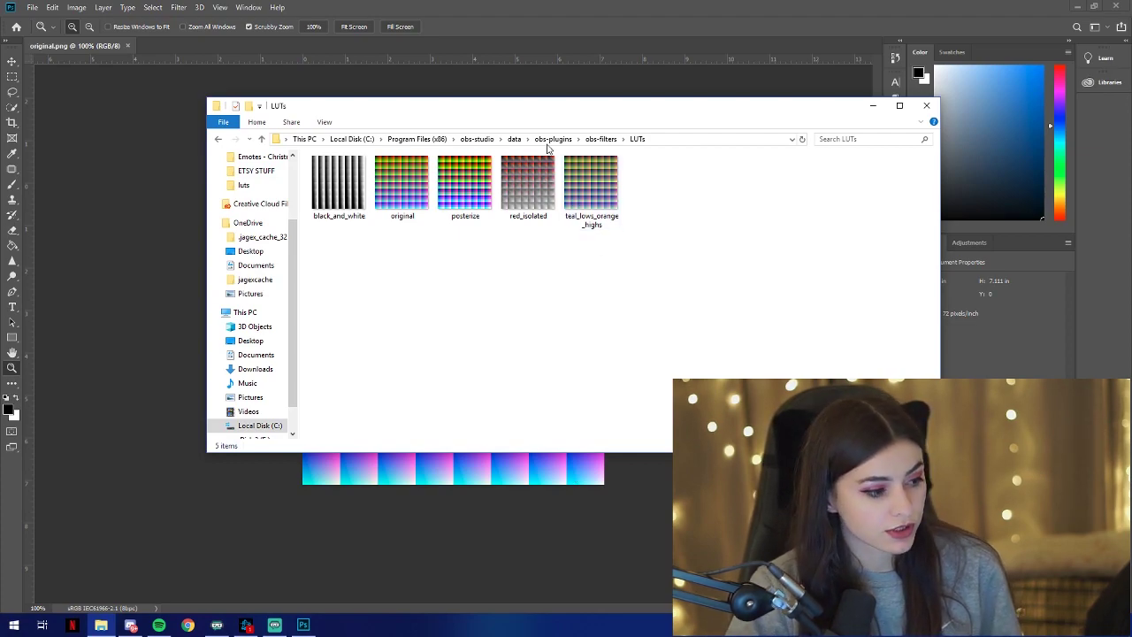
Dismiss original.png's context menu and close the LUTs File Explorer window.
right_click(406, 195)
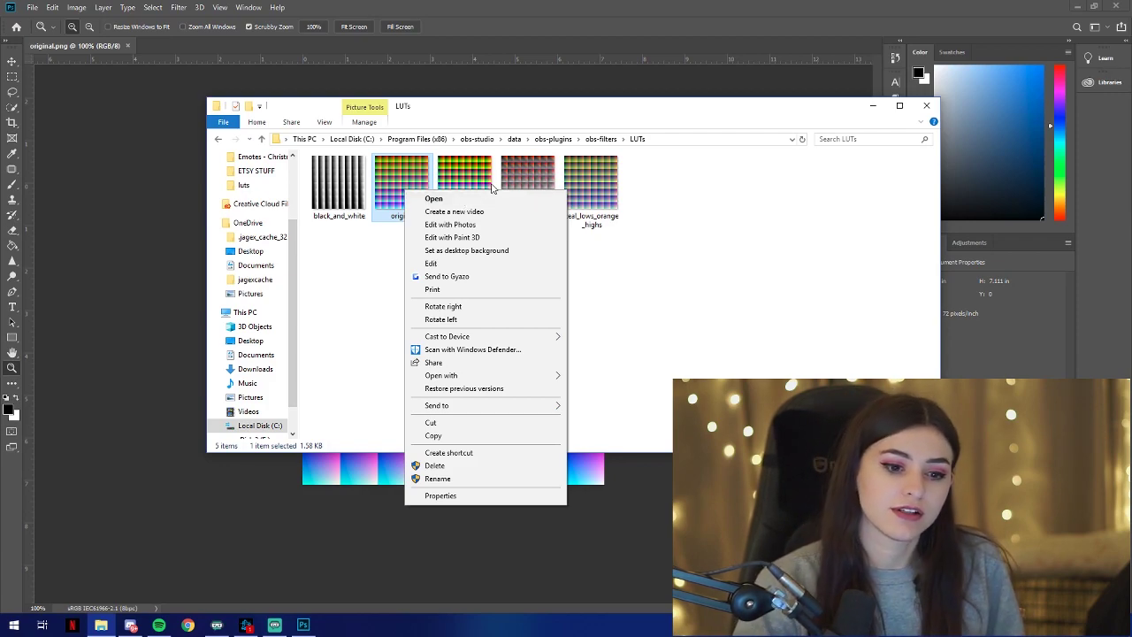
click(700, 324)
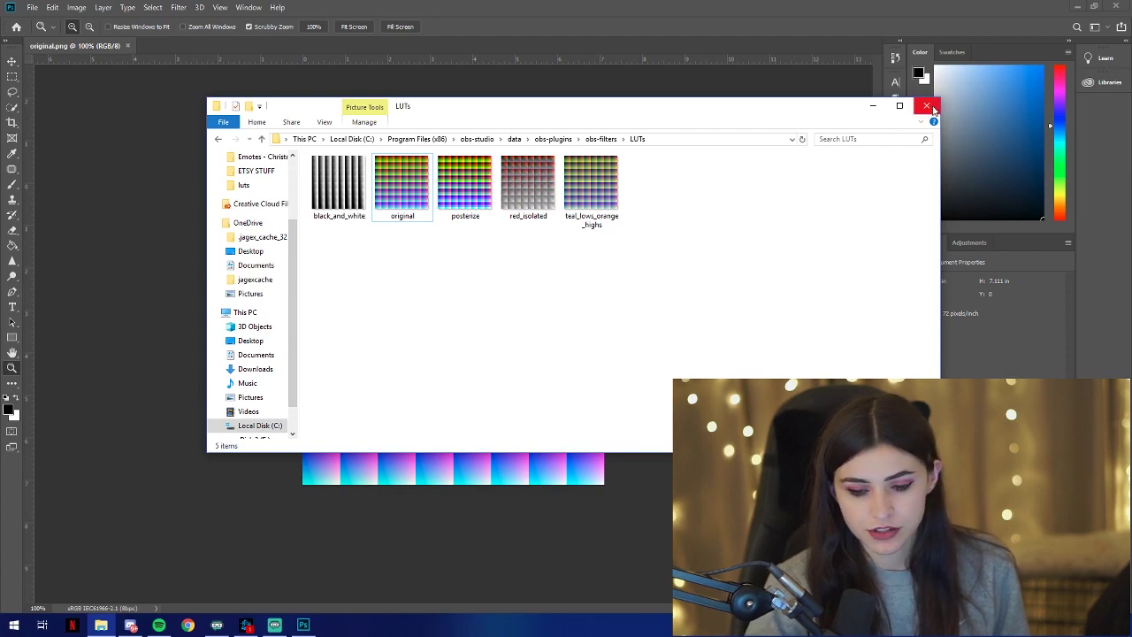
click(928, 107)
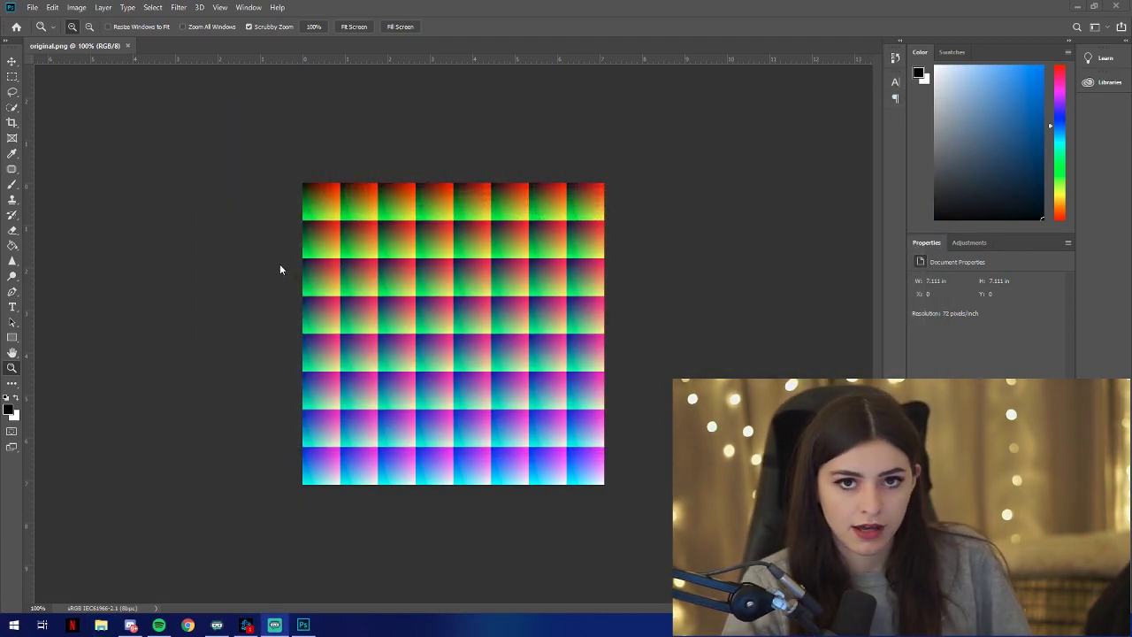
Open Filter > Camera Raw Filter on the original.png LUT grid.
click(177, 8)
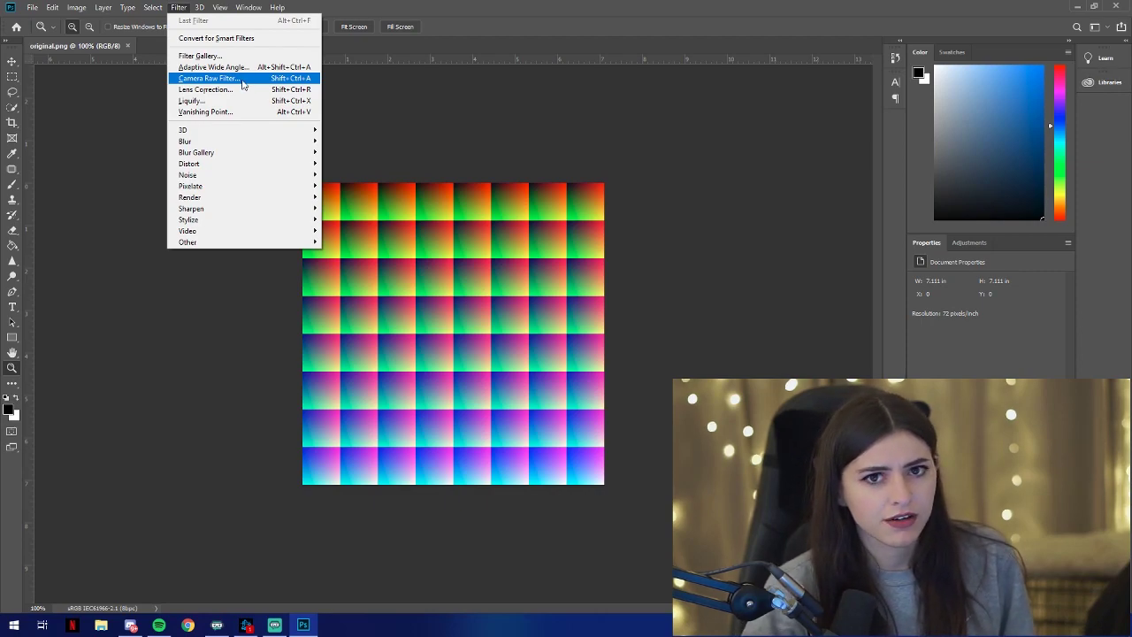
click(209, 78)
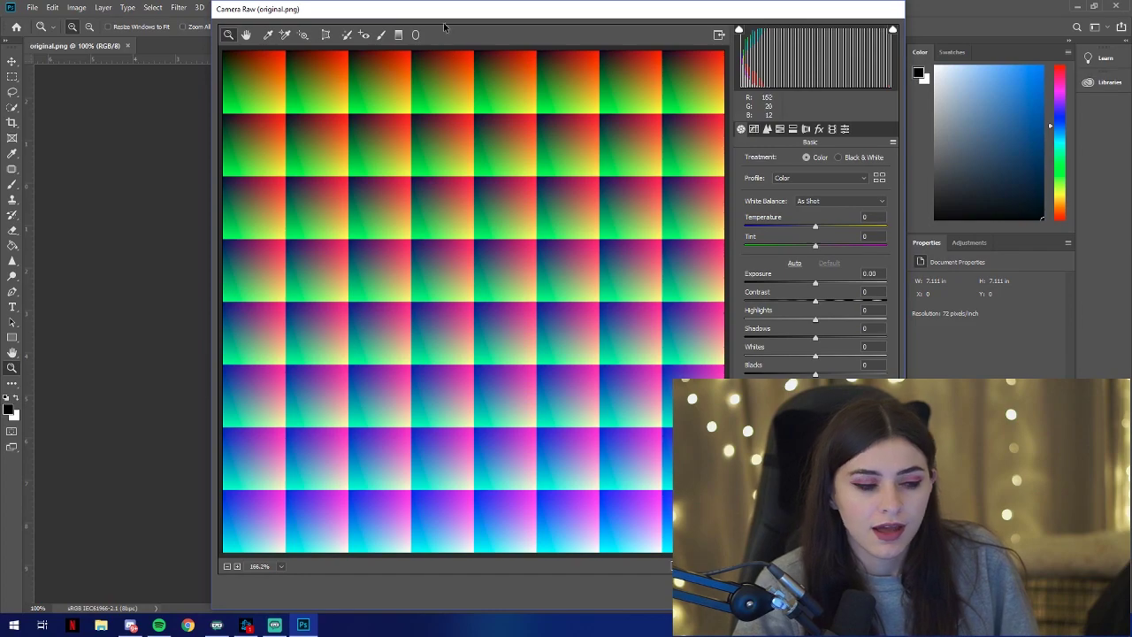
In Camera Raw's Basic panel, set Temperature to -2 and Blacks to +48.
mouse_move(447, 10)
mouse_down()
mouse_move(511, 373)
mouse_move(386, 25)
mouse_up()
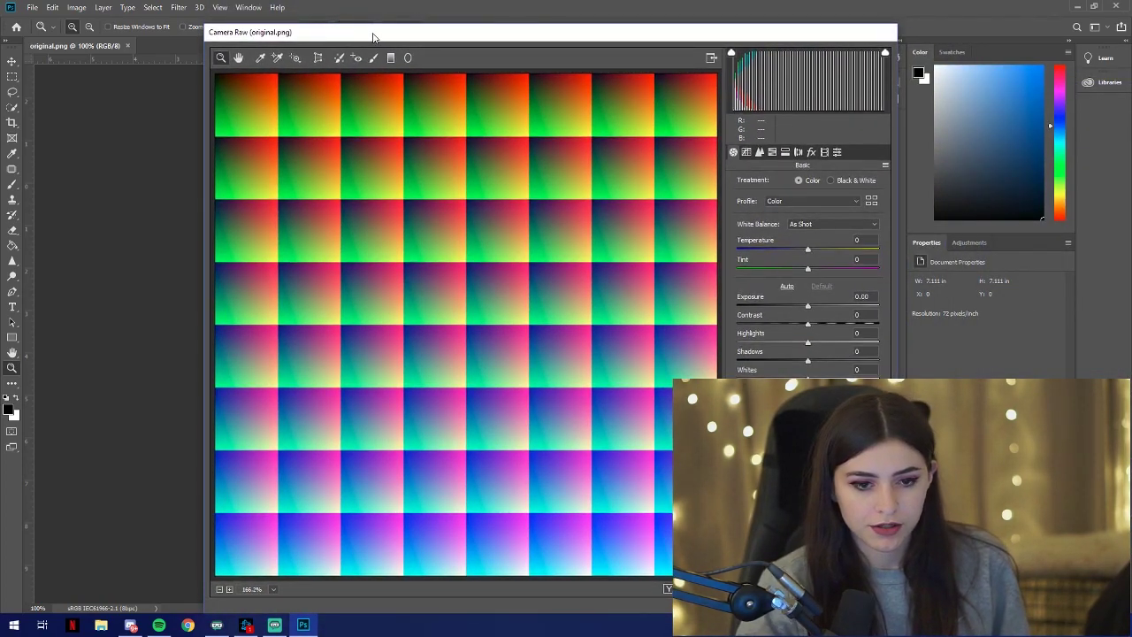
drag(372, 38, 219, 17)
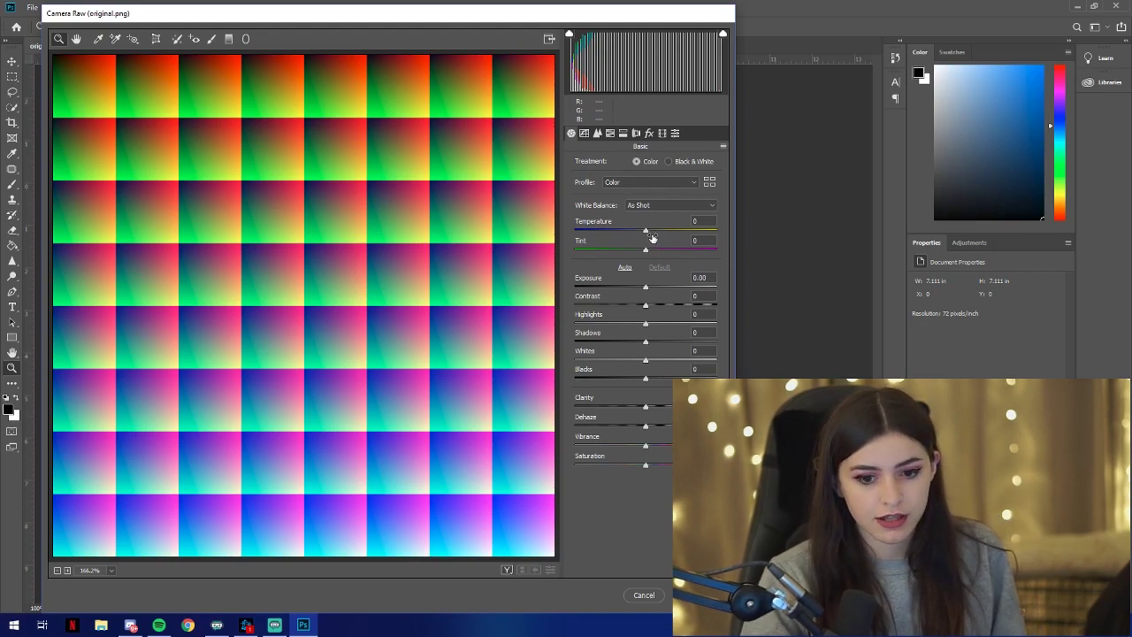
drag(646, 232, 643, 233)
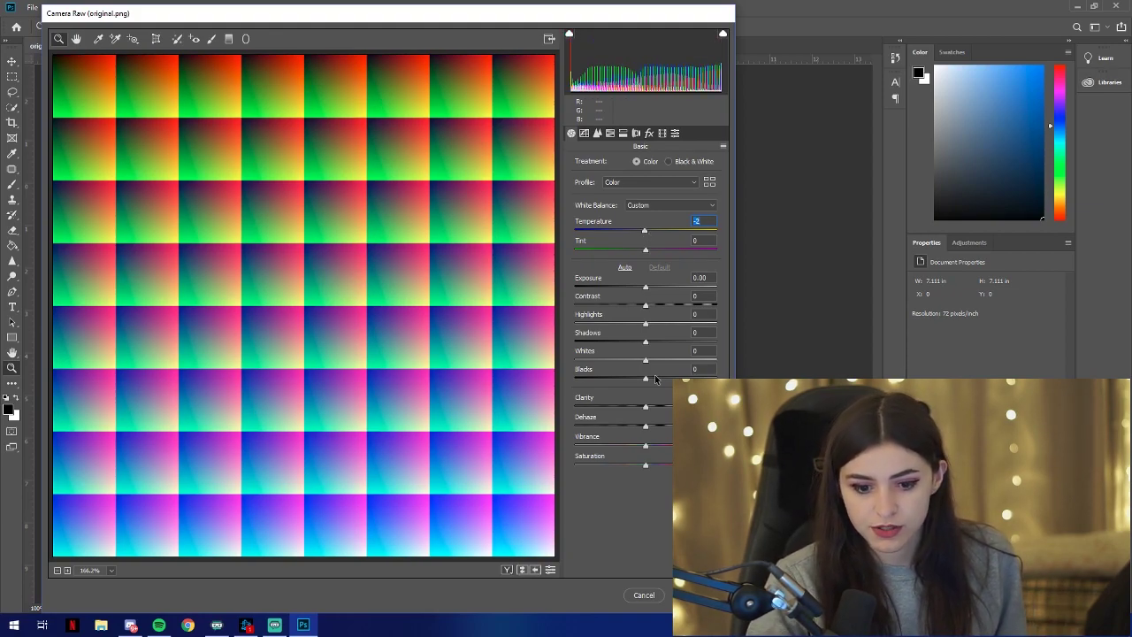
drag(646, 380, 647, 380)
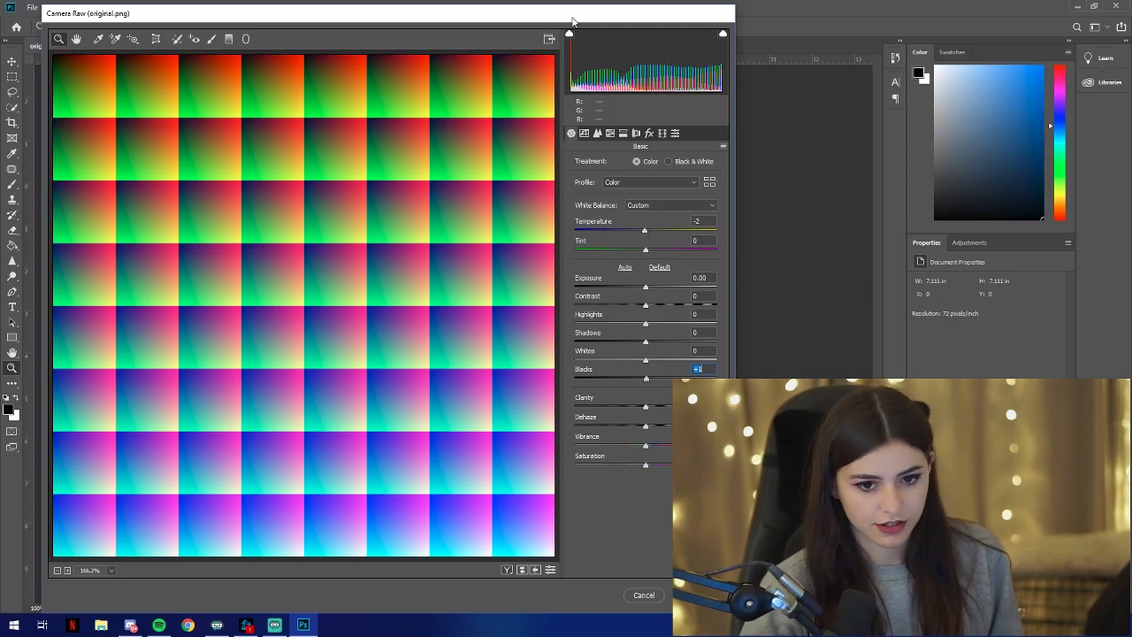
drag(570, 18, 452, 14)
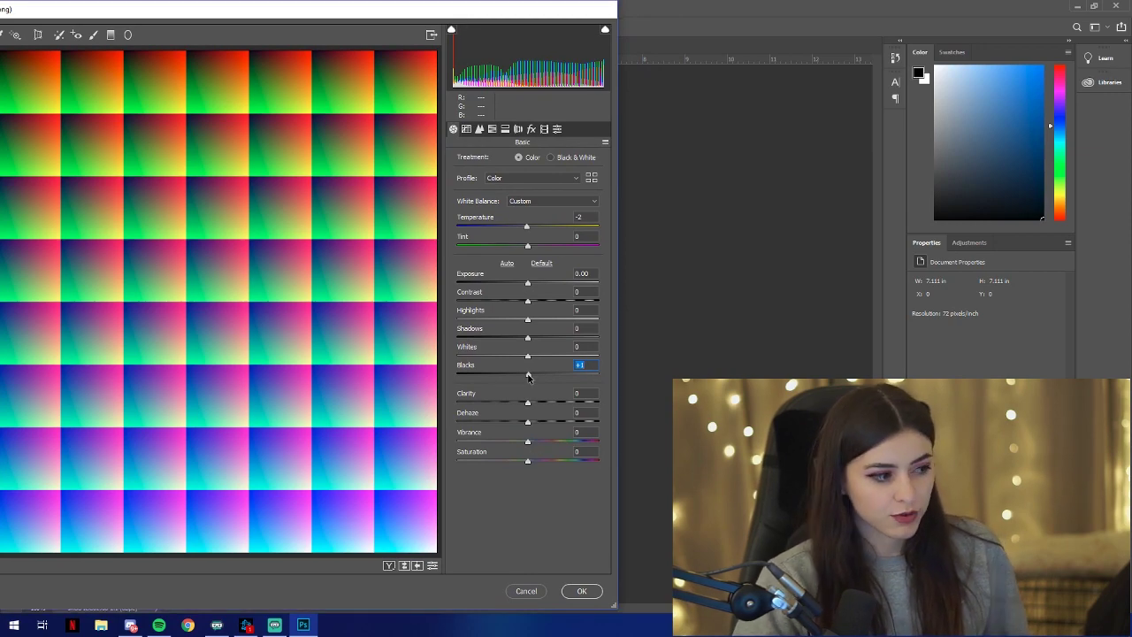
drag(526, 375, 560, 382)
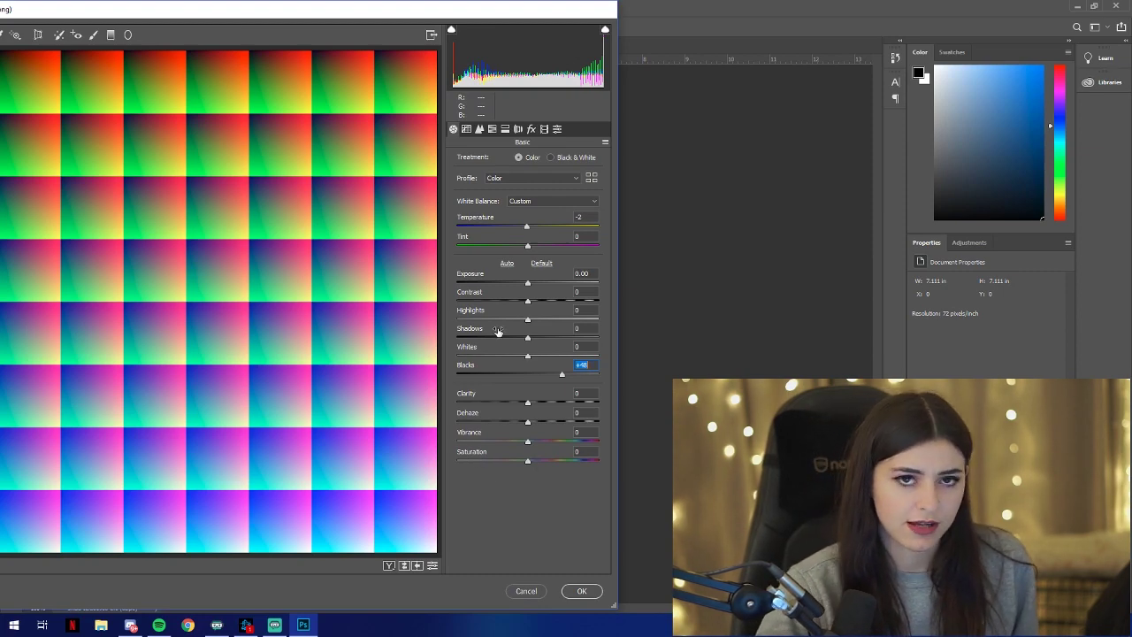
drag(318, 9, 319, 12)
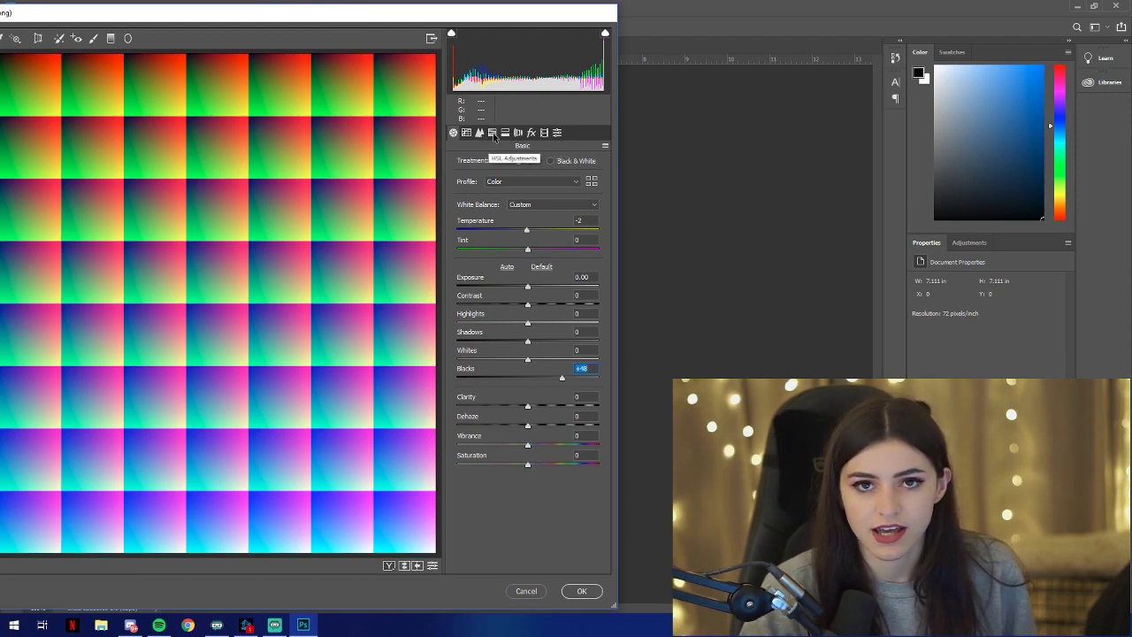
In HSL Hue, set Reds +3, Blues -20, Aquas -10 and Purples -4.
click(479, 132)
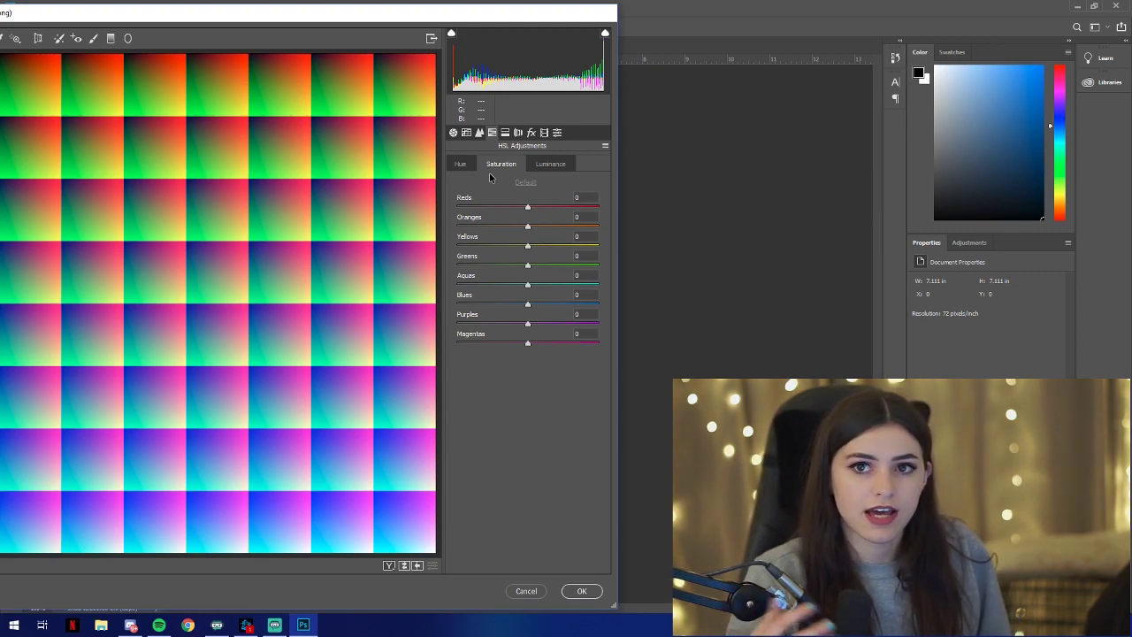
click(456, 164)
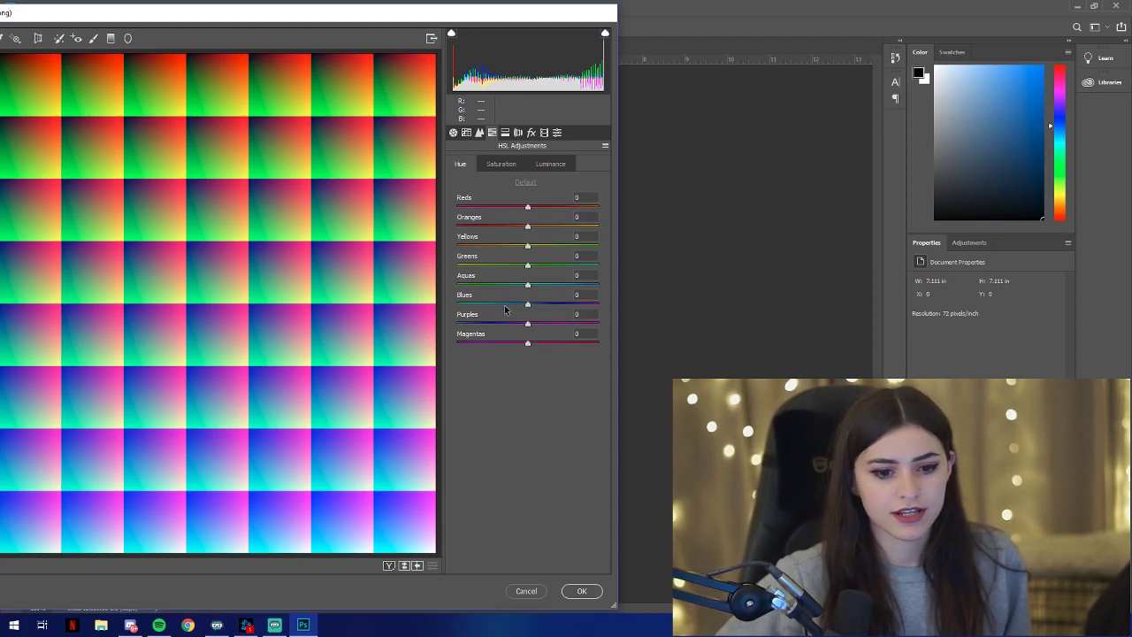
mouse_move(528, 207)
mouse_down()
mouse_move(562, 209)
mouse_move(514, 208)
mouse_move(529, 209)
mouse_up()
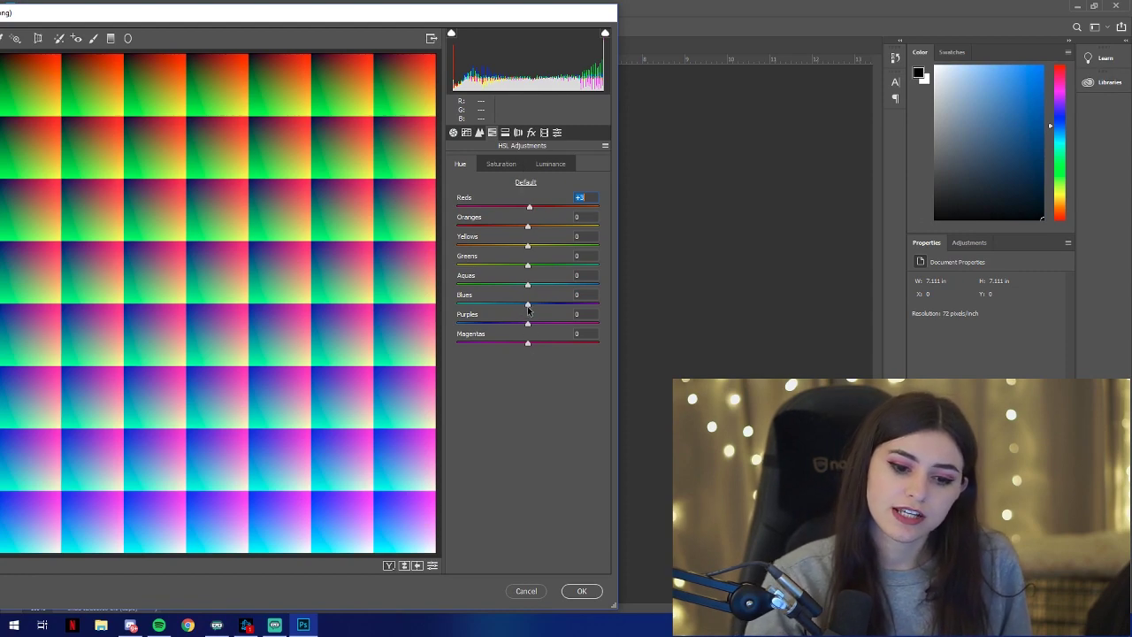
drag(528, 304, 495, 307)
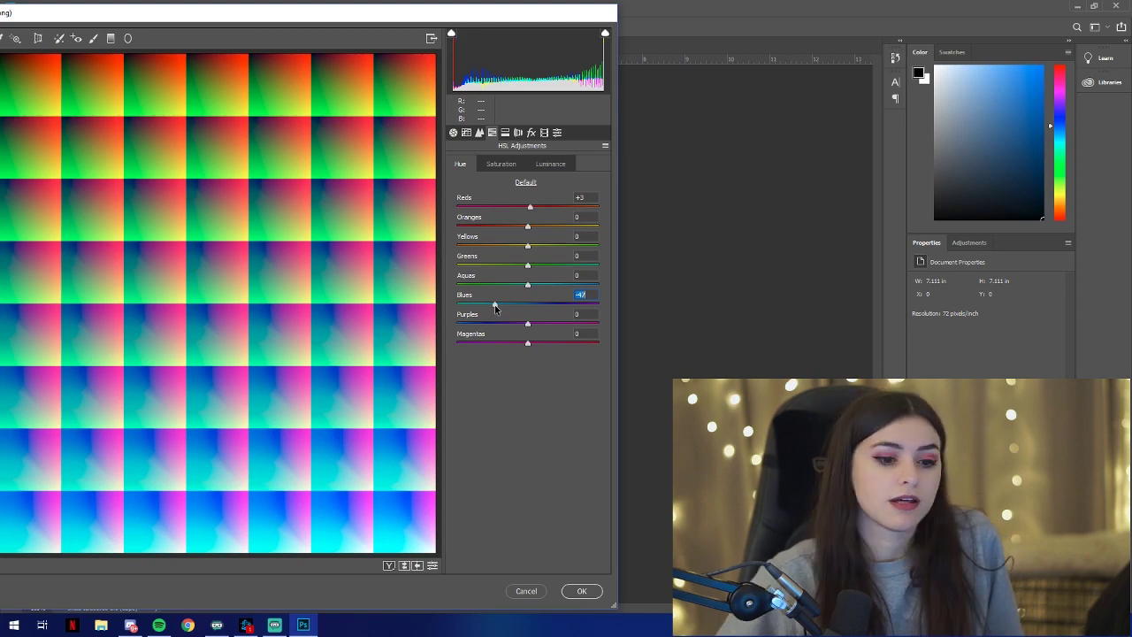
drag(495, 306, 513, 306)
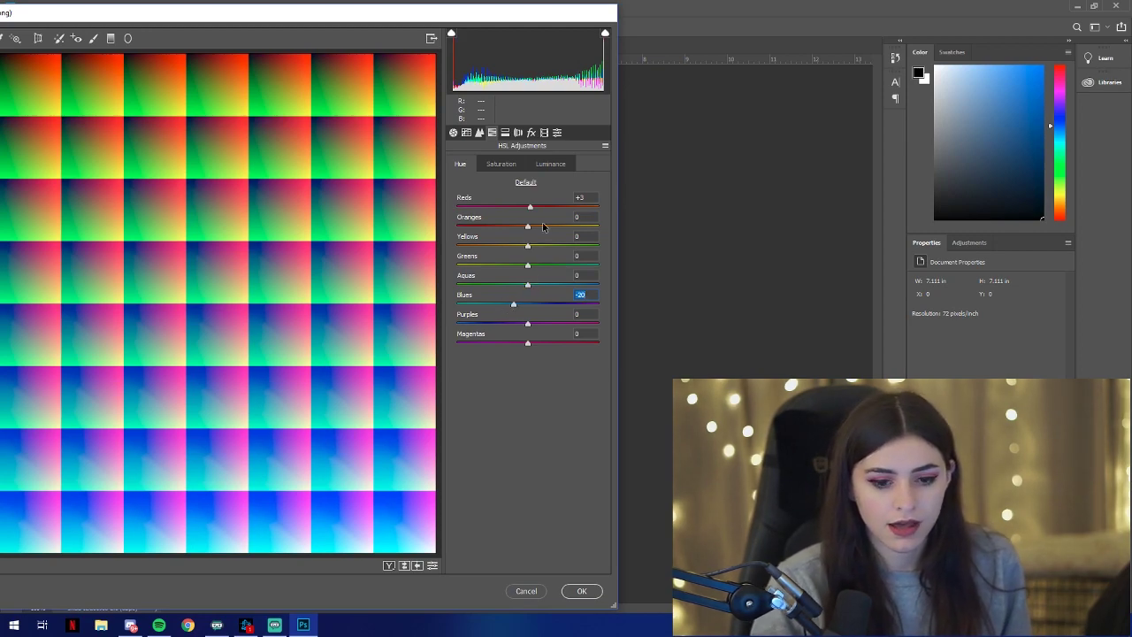
click(527, 285)
drag(527, 285, 522, 284)
drag(528, 323, 521, 288)
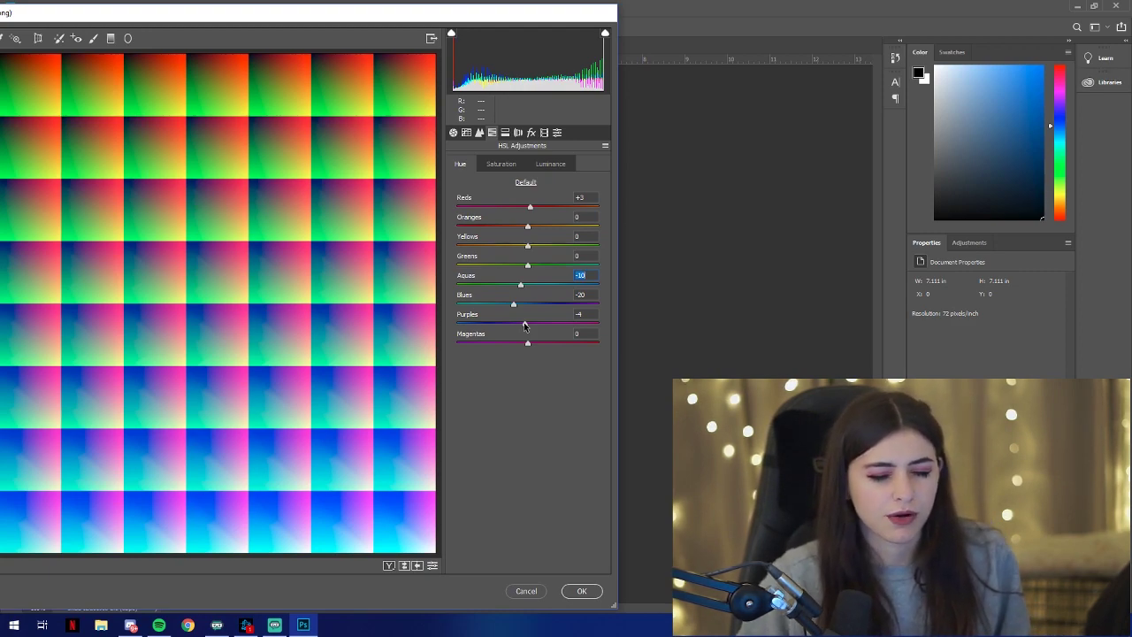
click(500, 165)
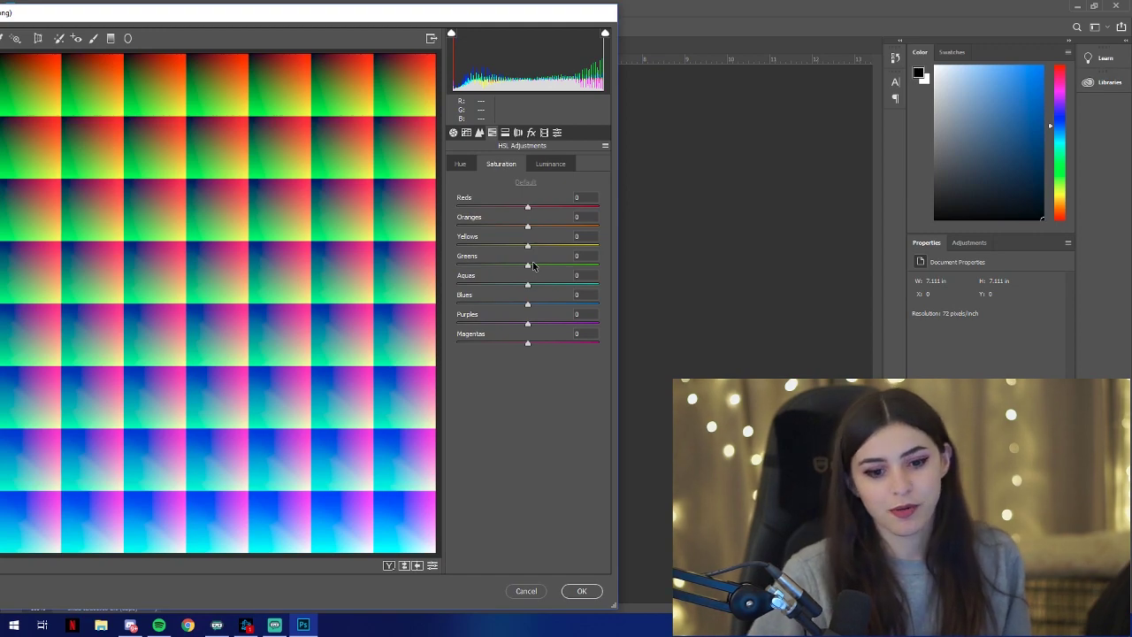
Set Greens saturation to -2 in HSL Saturation, then check the Luminance sliders.
drag(527, 267, 355, 268)
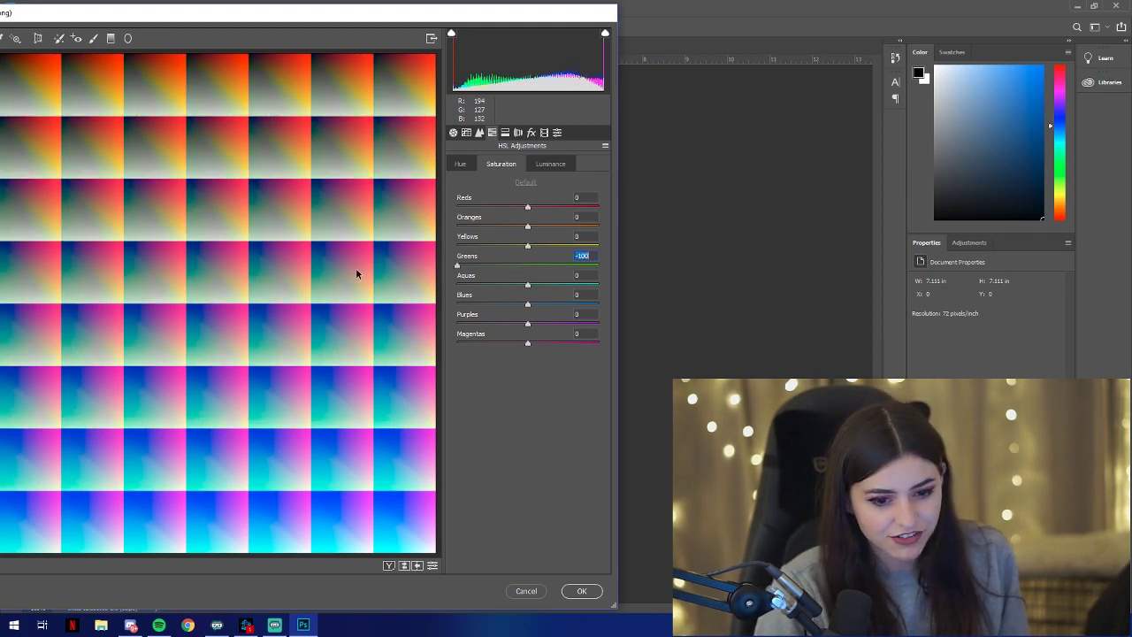
drag(450, 271, 527, 272)
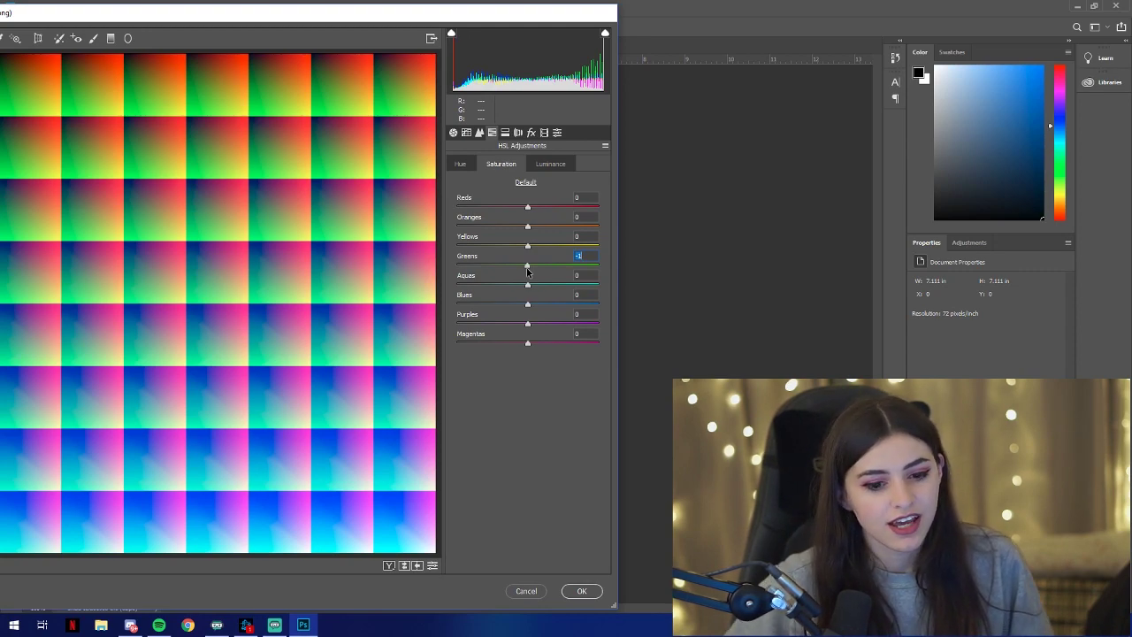
mouse_move(527, 267)
mouse_down()
mouse_move(491, 268)
mouse_move(540, 268)
mouse_move(528, 240)
mouse_up()
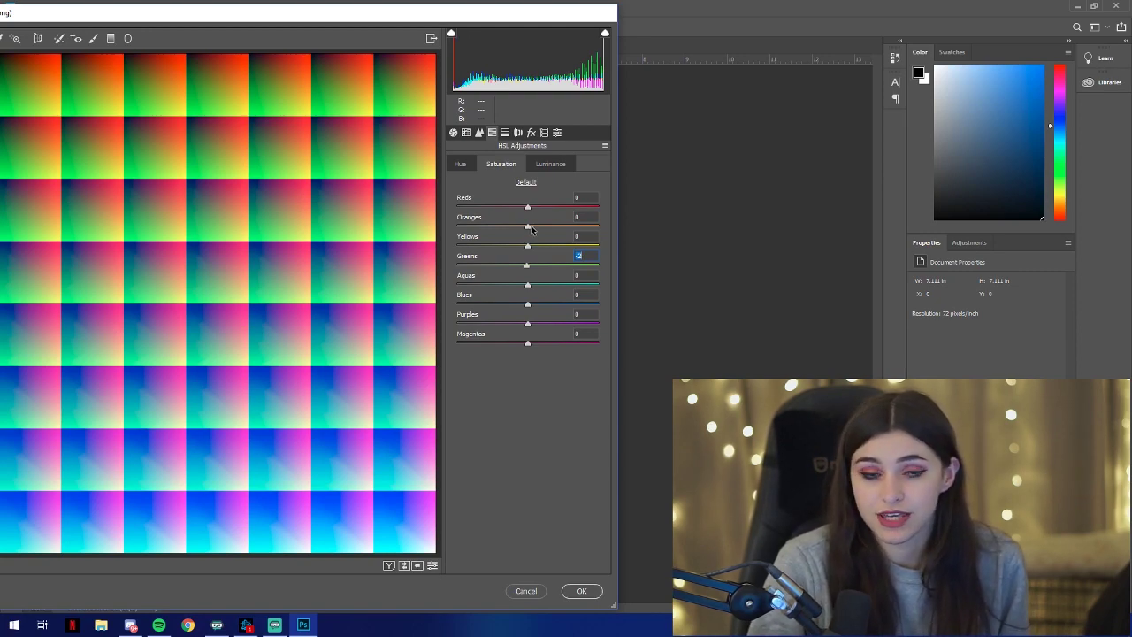
drag(528, 227, 529, 228)
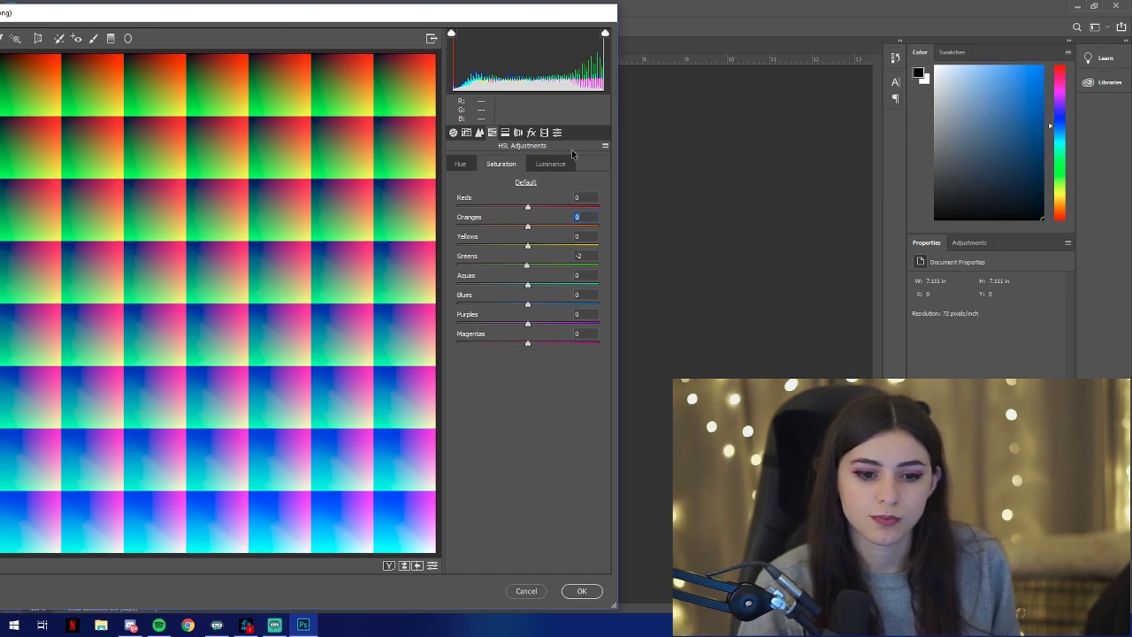
click(550, 165)
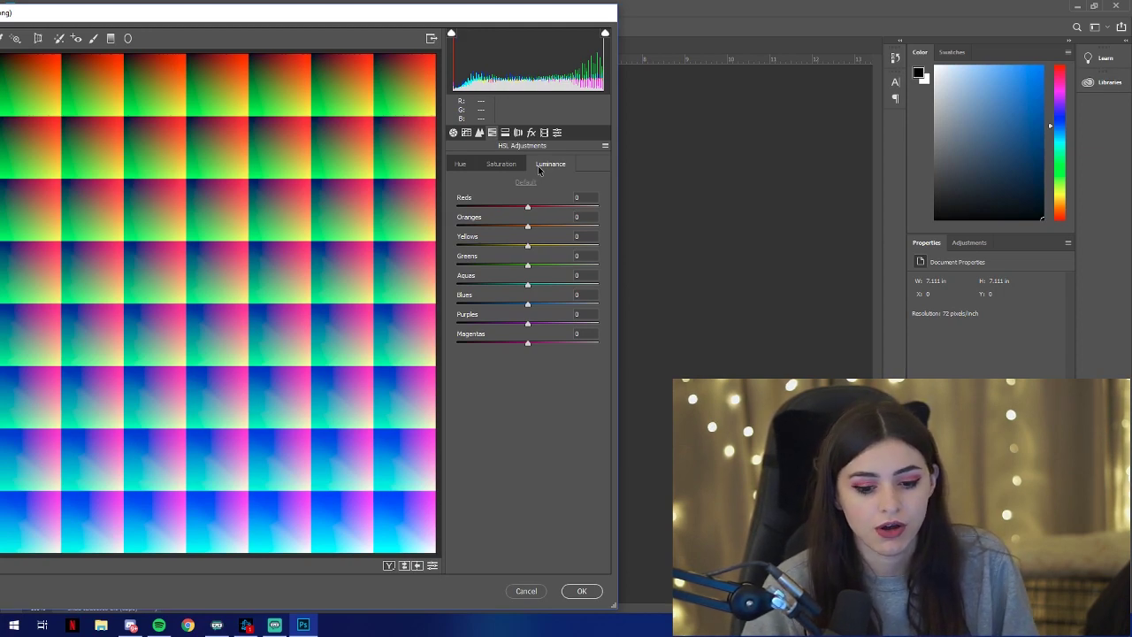
Apply the Camera Raw edits, then a Color Lookup using Fuji ETERNA 250D Fuji 3510 (by Adobe).cube.
key(Escape)
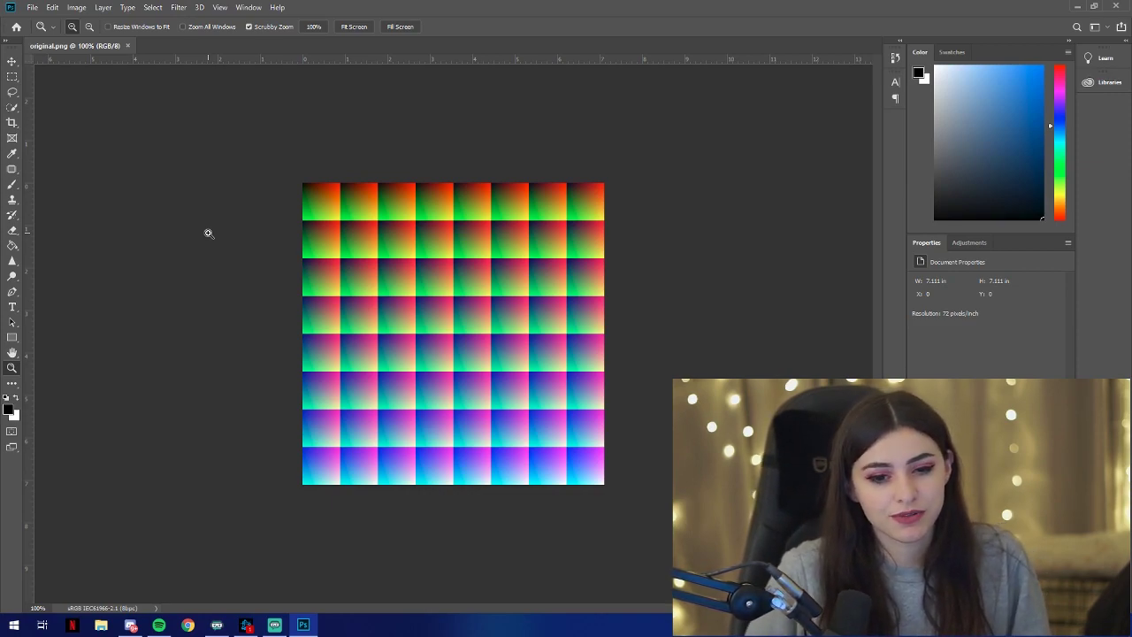
click(103, 8)
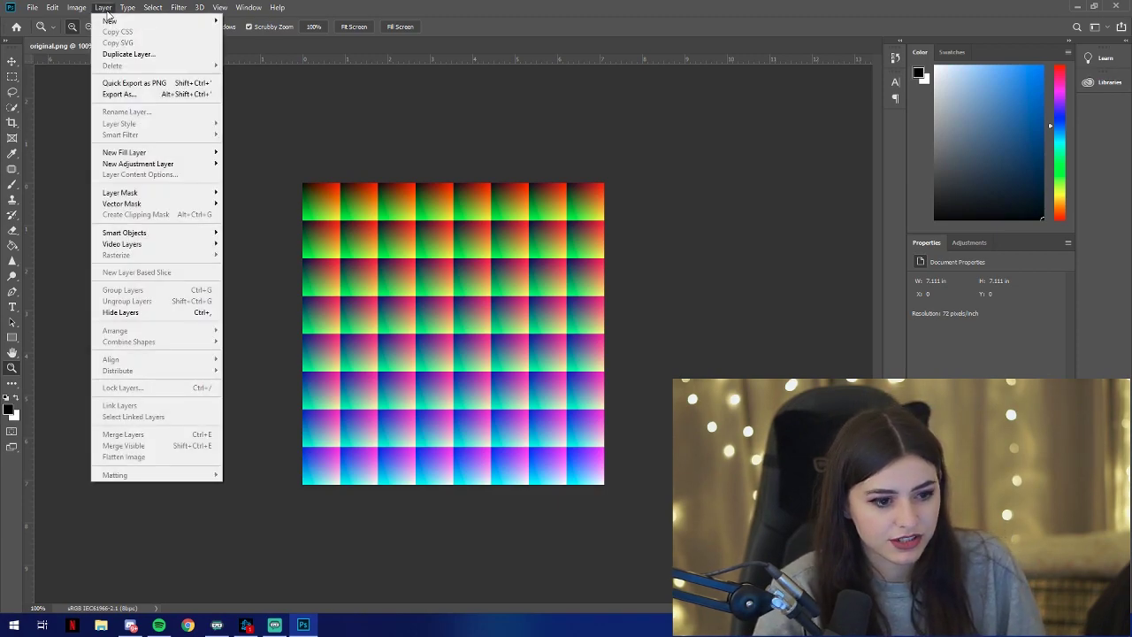
mouse_move(94, 38)
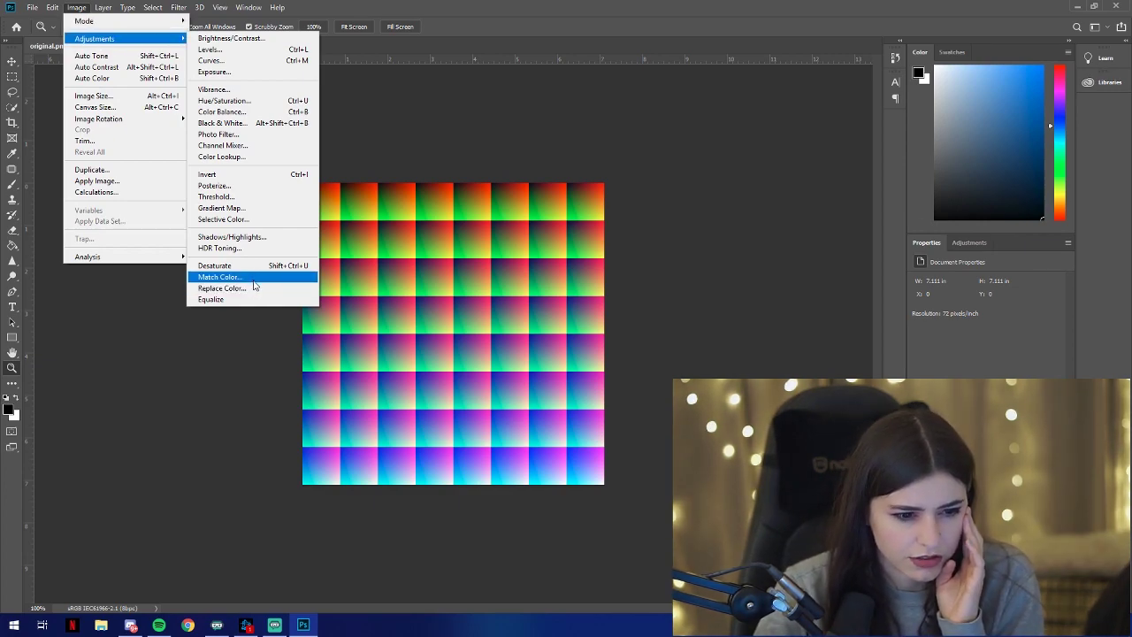
click(242, 157)
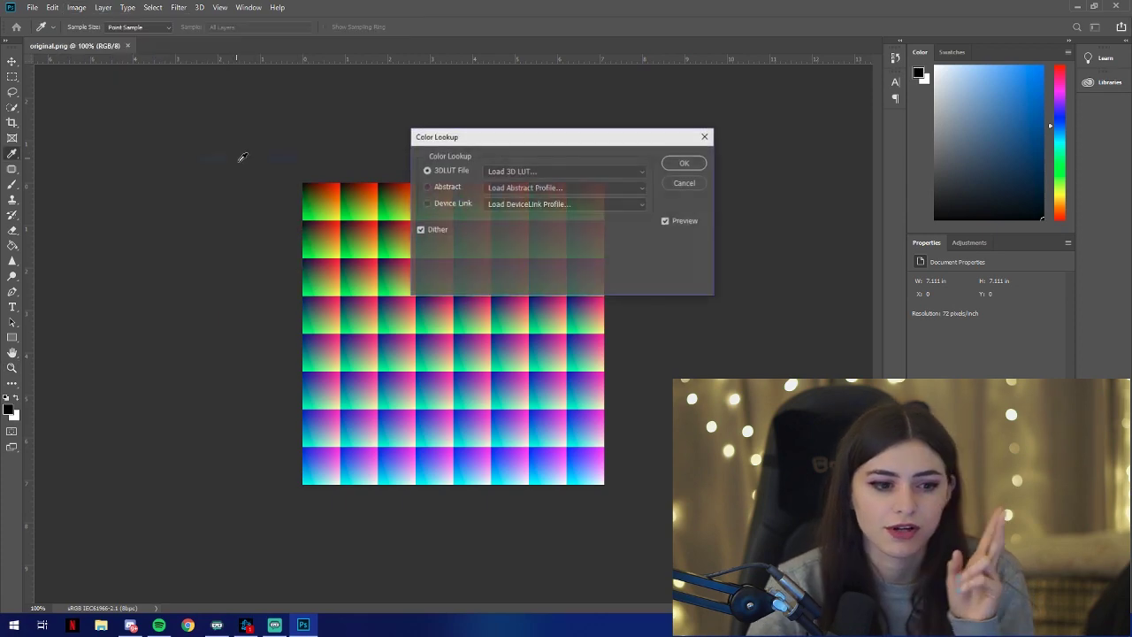
click(517, 175)
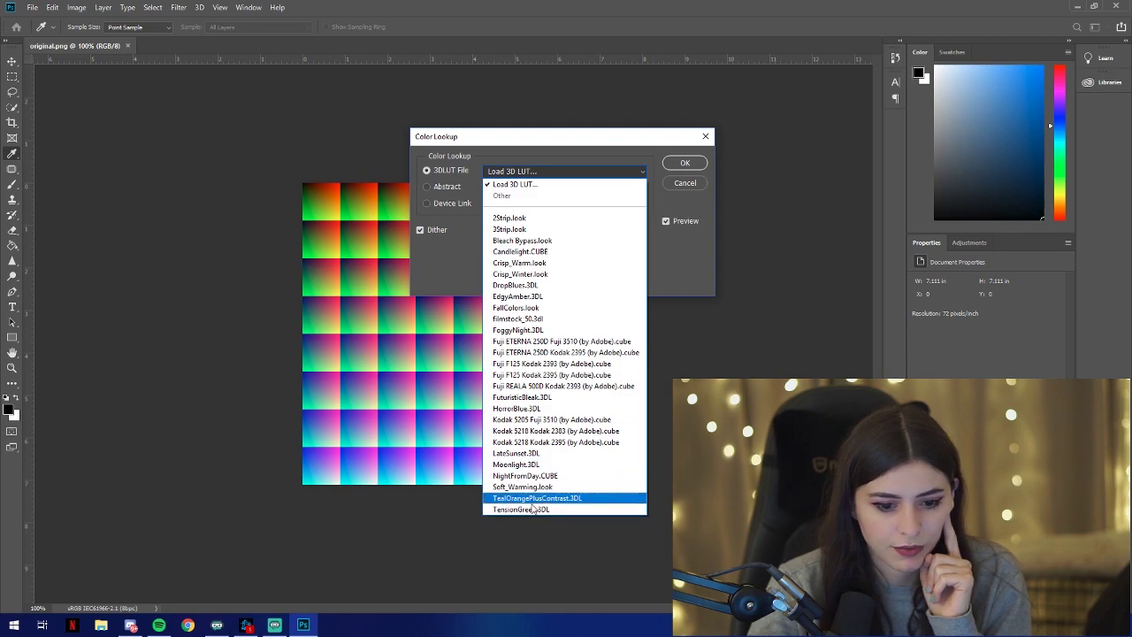
click(564, 342)
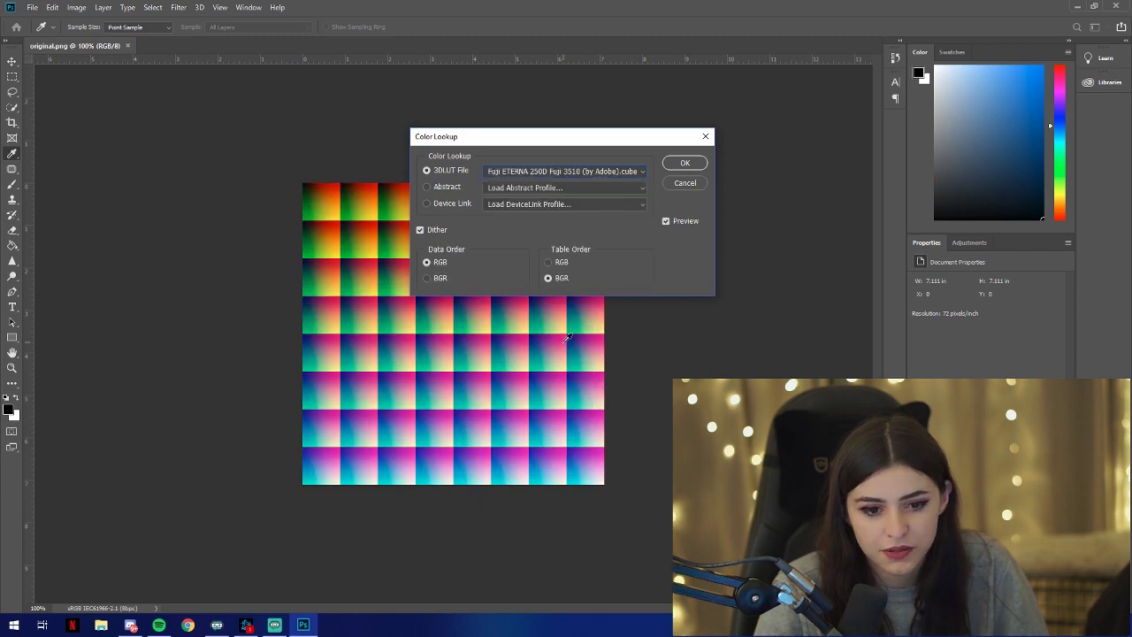
click(686, 163)
key(z)
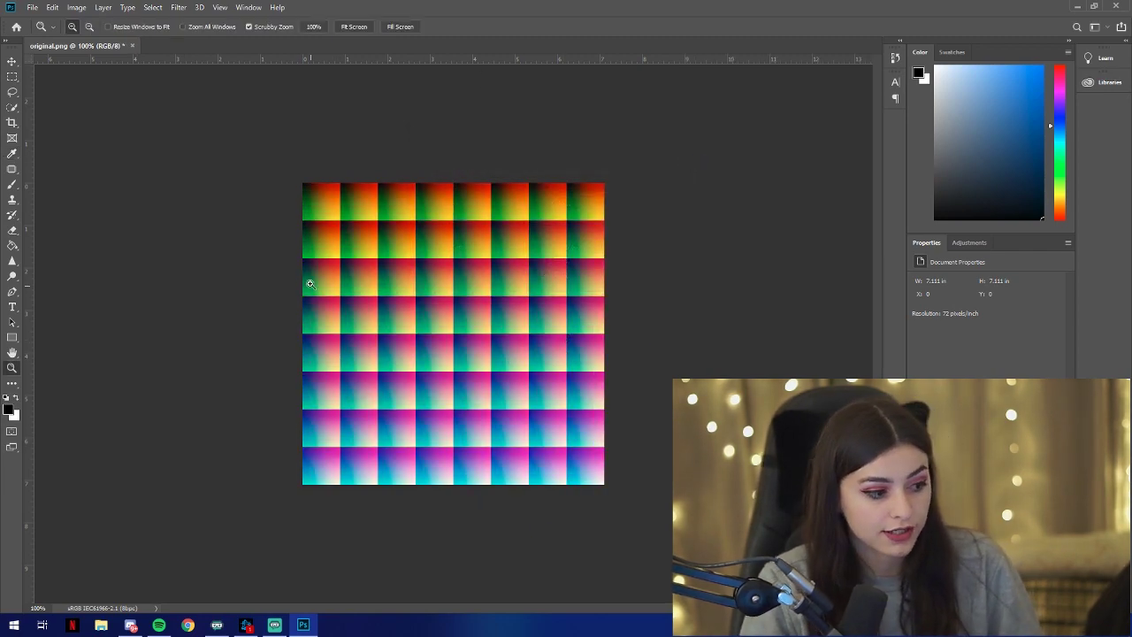
Save the grid as FUJI.png in the luts folder, reaching PNG Format Options.
click(31, 7)
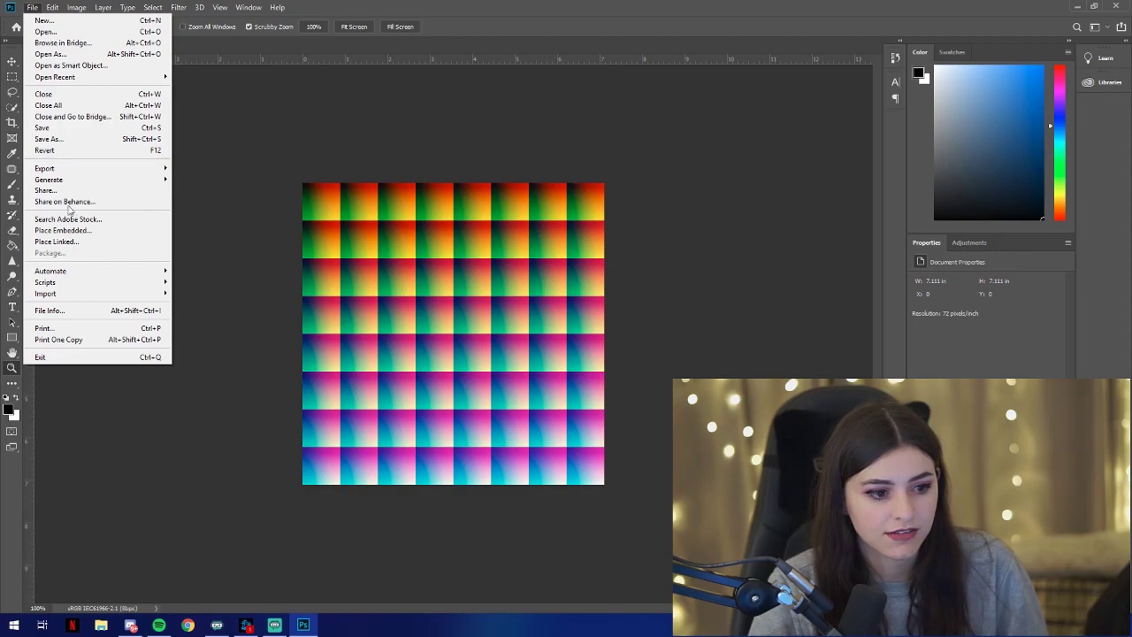
click(53, 139)
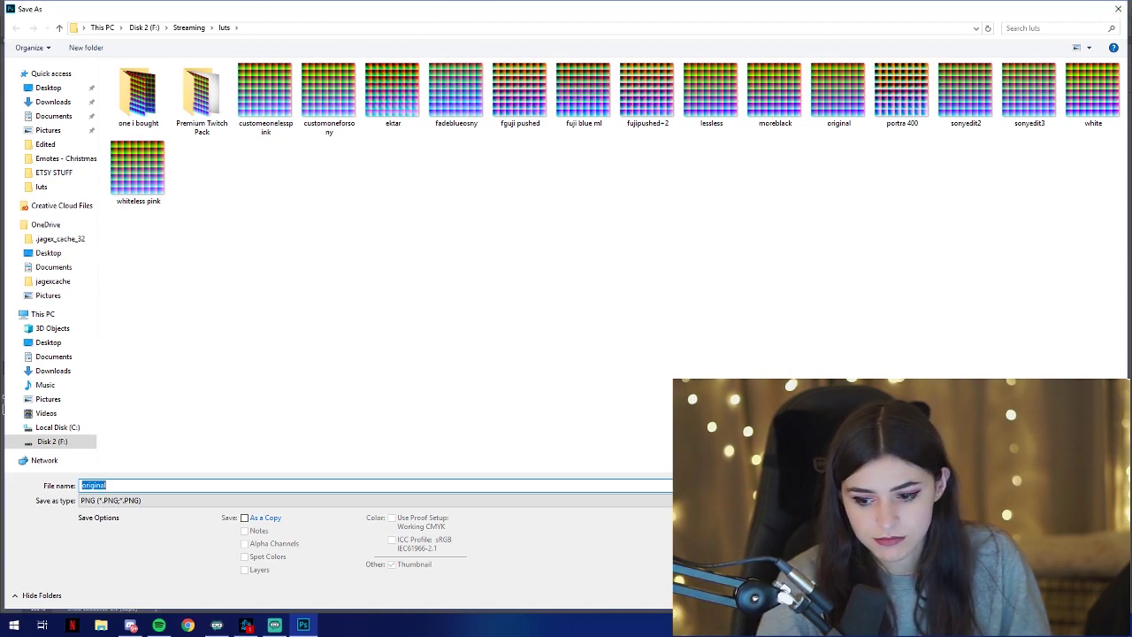
click(206, 485)
text(FU)
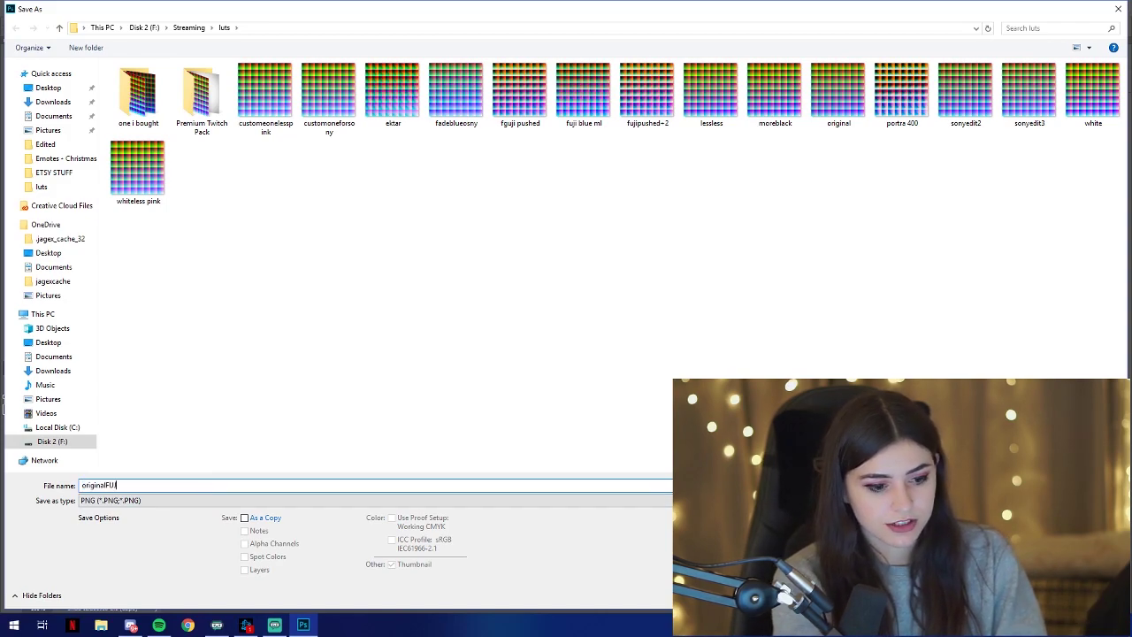
key(ctrl+a)
text(FU)
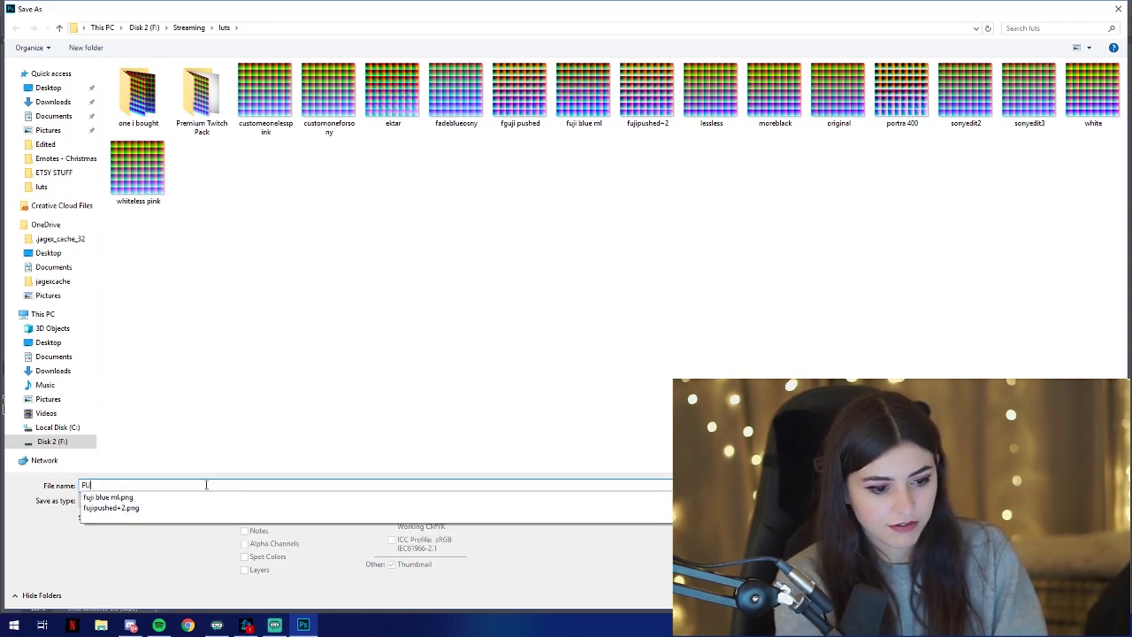
text(JI)
key(Return)
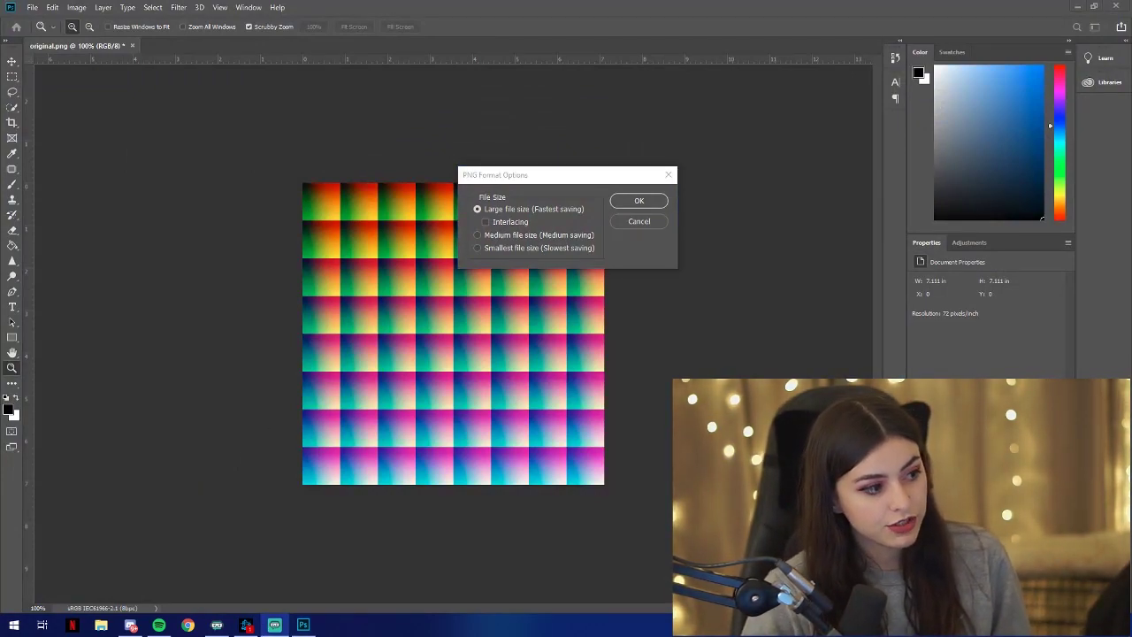
Bring Streamlabs OBS over, then open and close the Camera source's Properties without changes.
drag(26, 37, 354, 0)
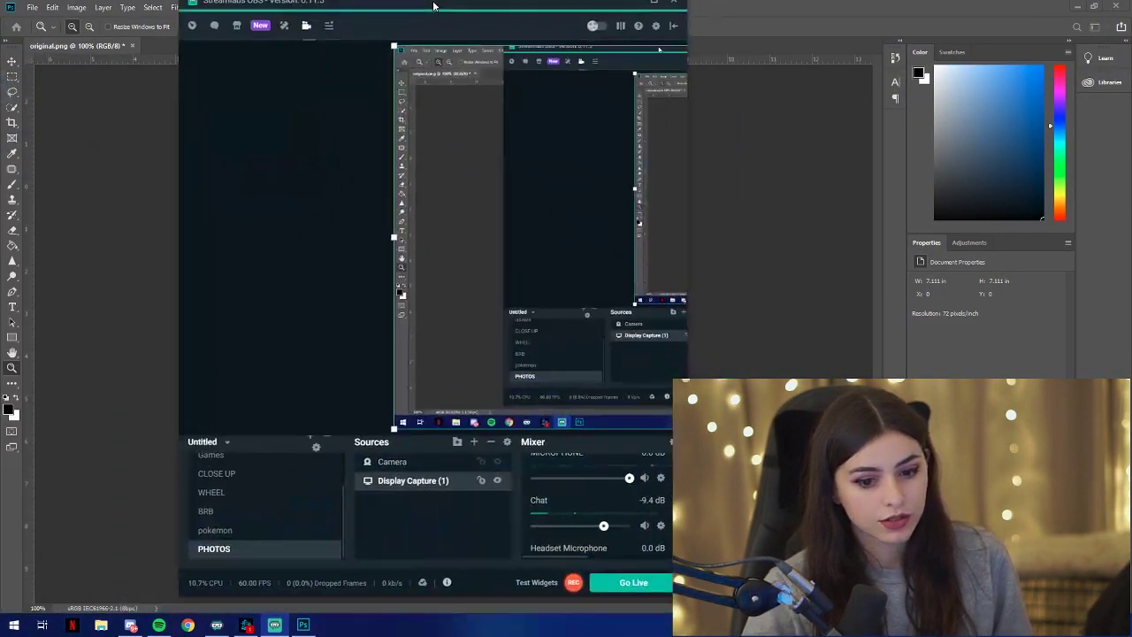
mouse_move(438, 496)
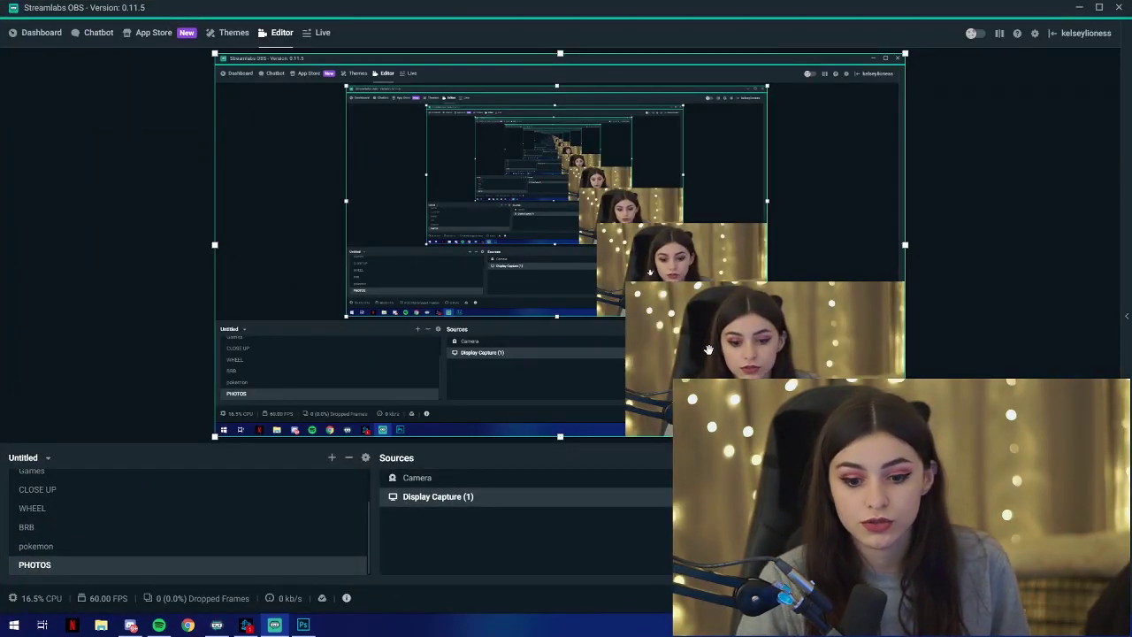
click(413, 480)
right_click(421, 478)
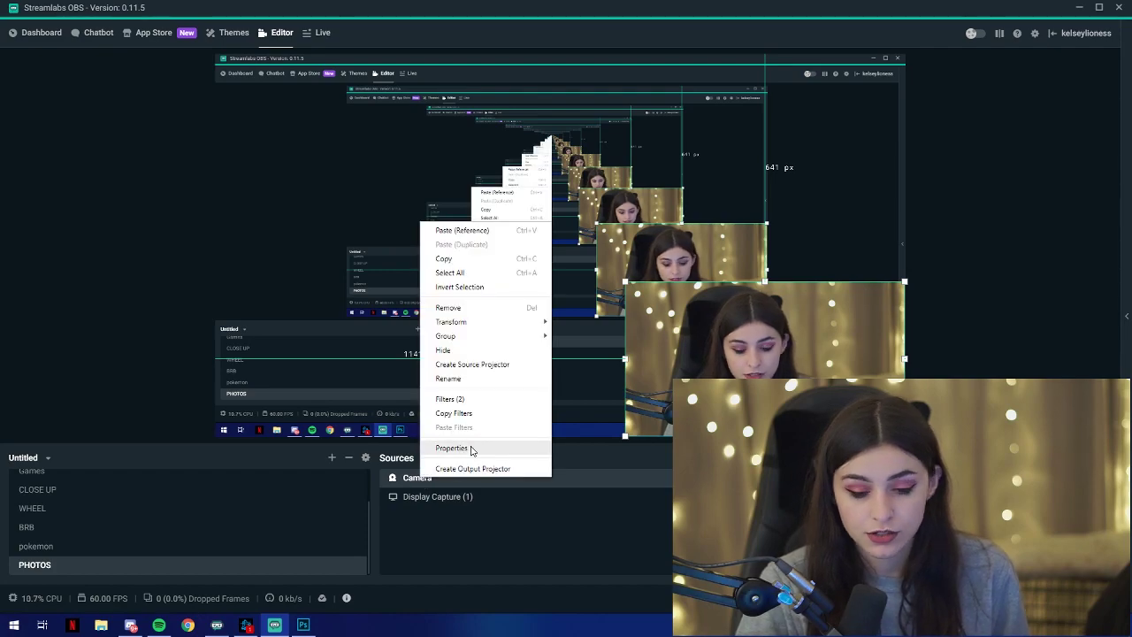
click(470, 448)
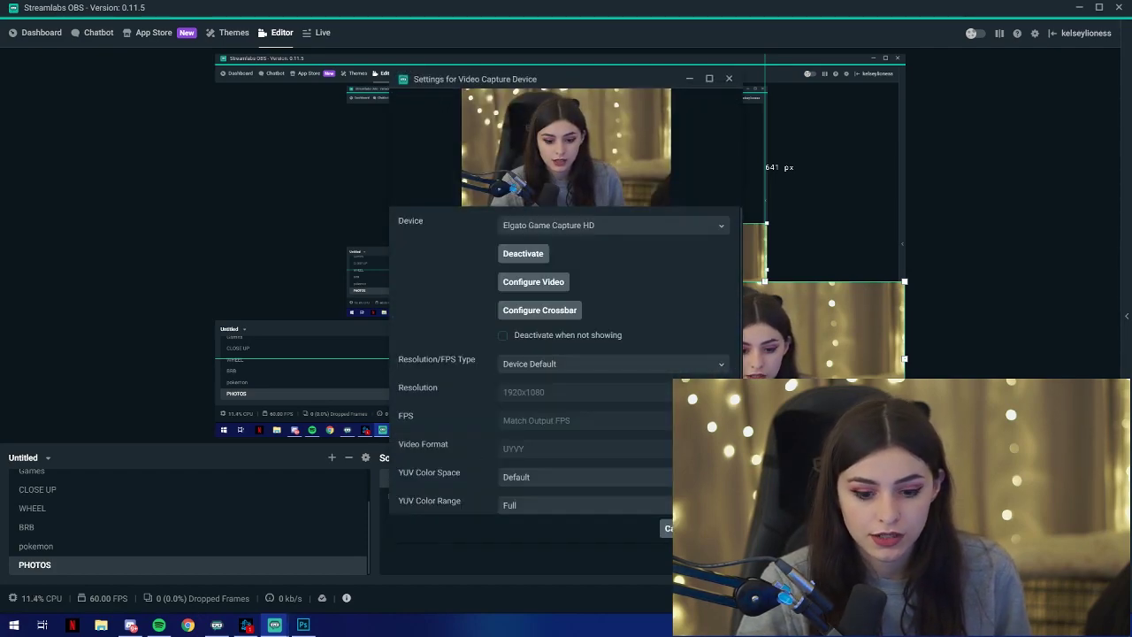
key(Escape)
Open the Camera's Filters and hide the existing Apply LUT filter.
right_click(429, 482)
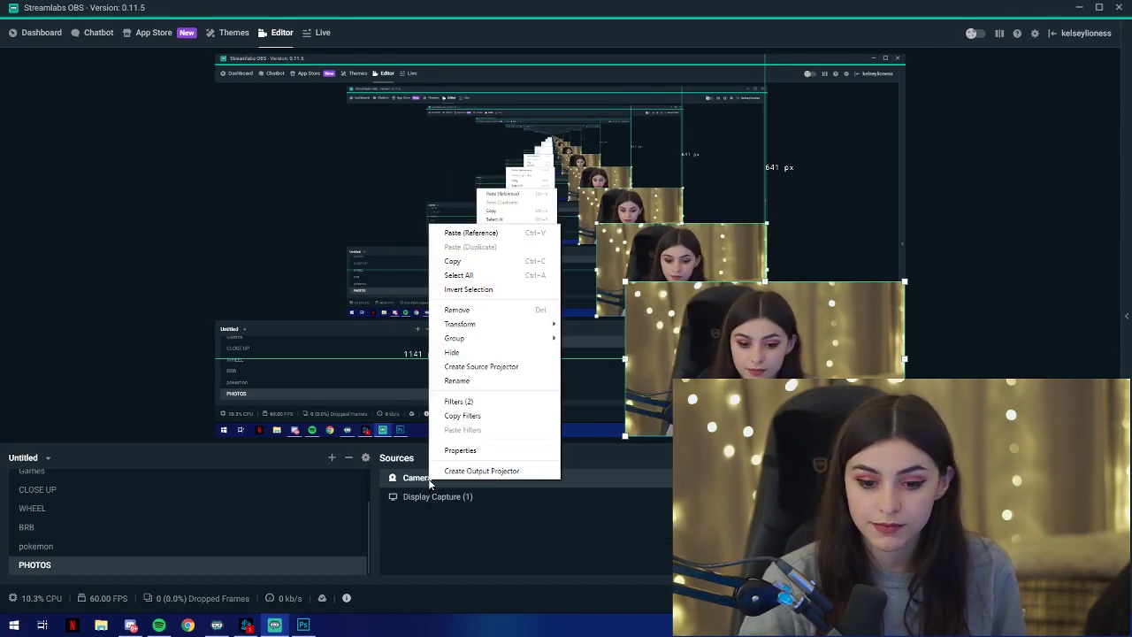
click(487, 405)
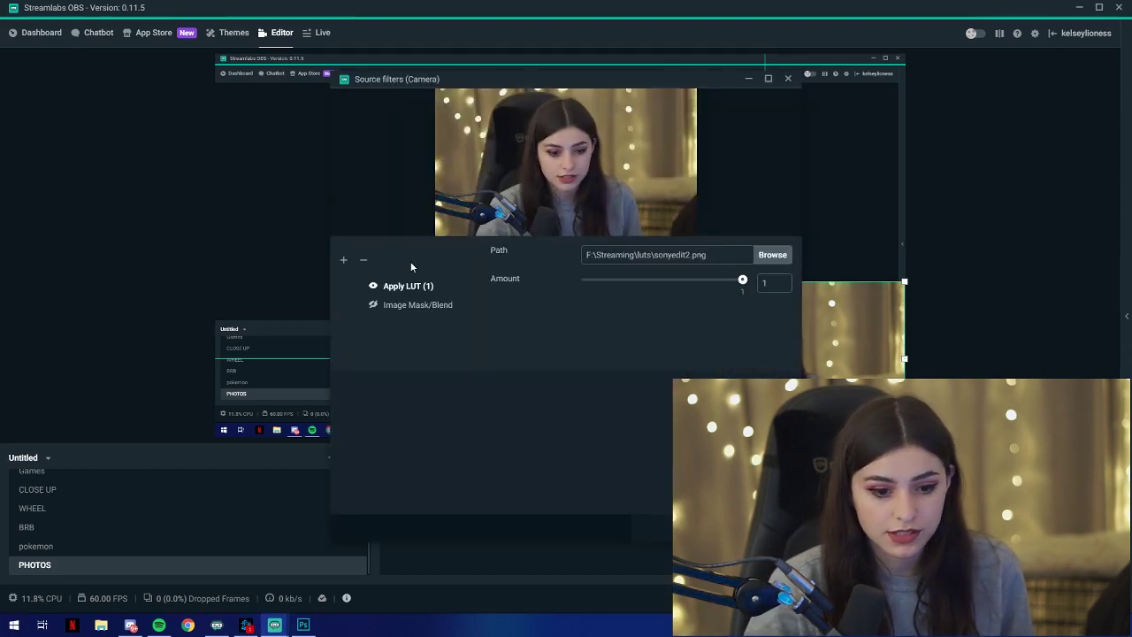
click(171, 297)
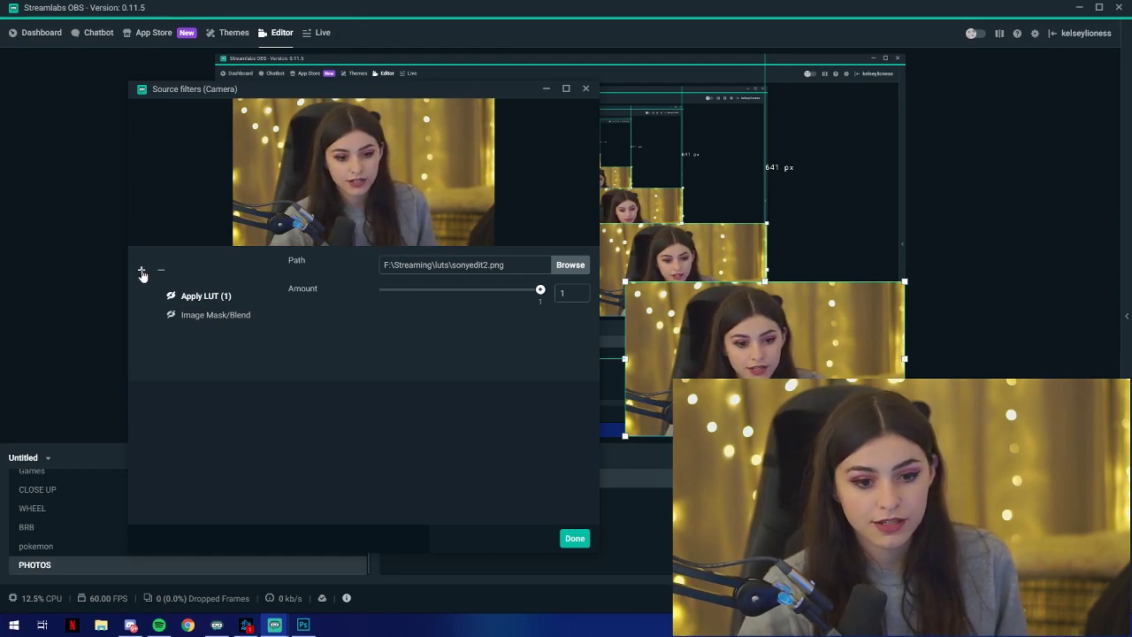
Add a new Apply LUT filter to the Camera source.
click(141, 271)
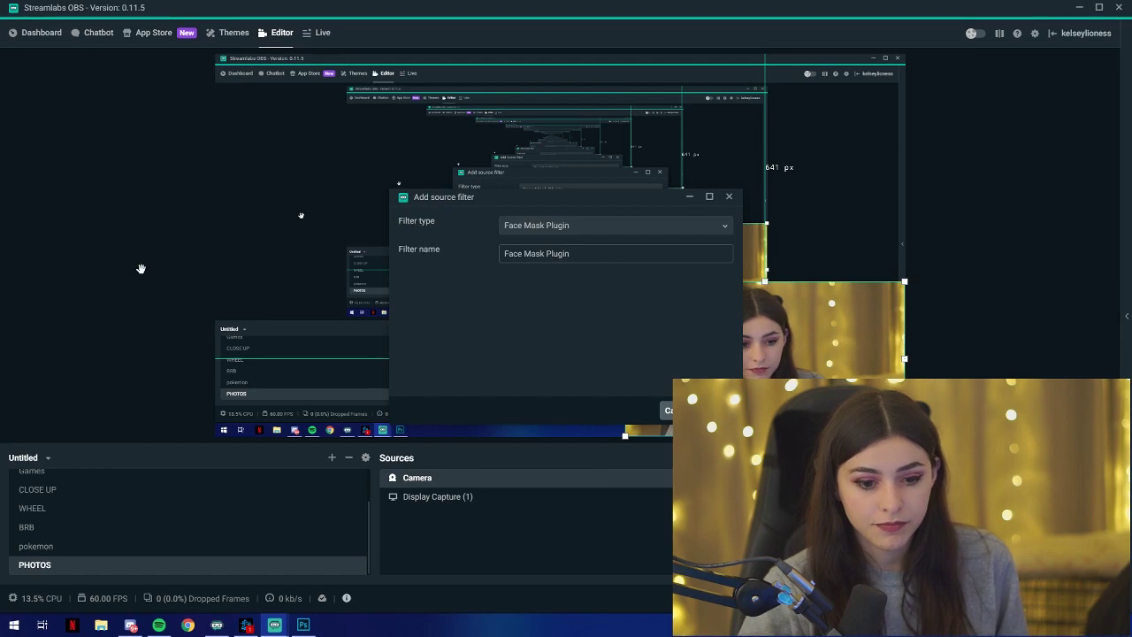
click(566, 227)
scroll(541, 381, down, 1)
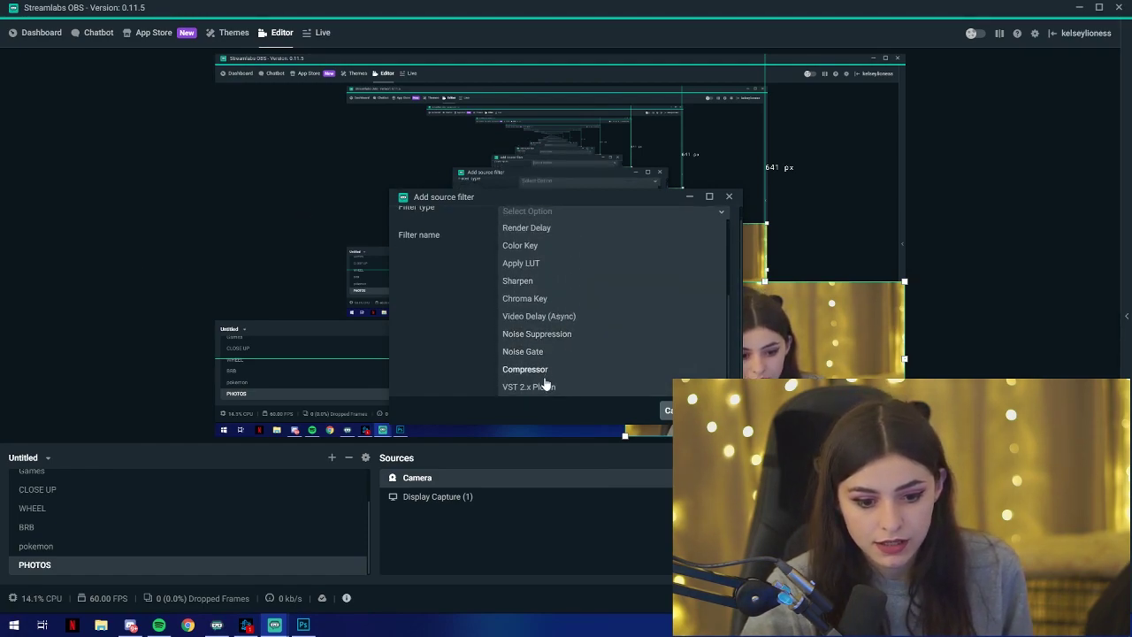
scroll(537, 328, up, 2)
scroll(536, 292, down, 2)
click(535, 260)
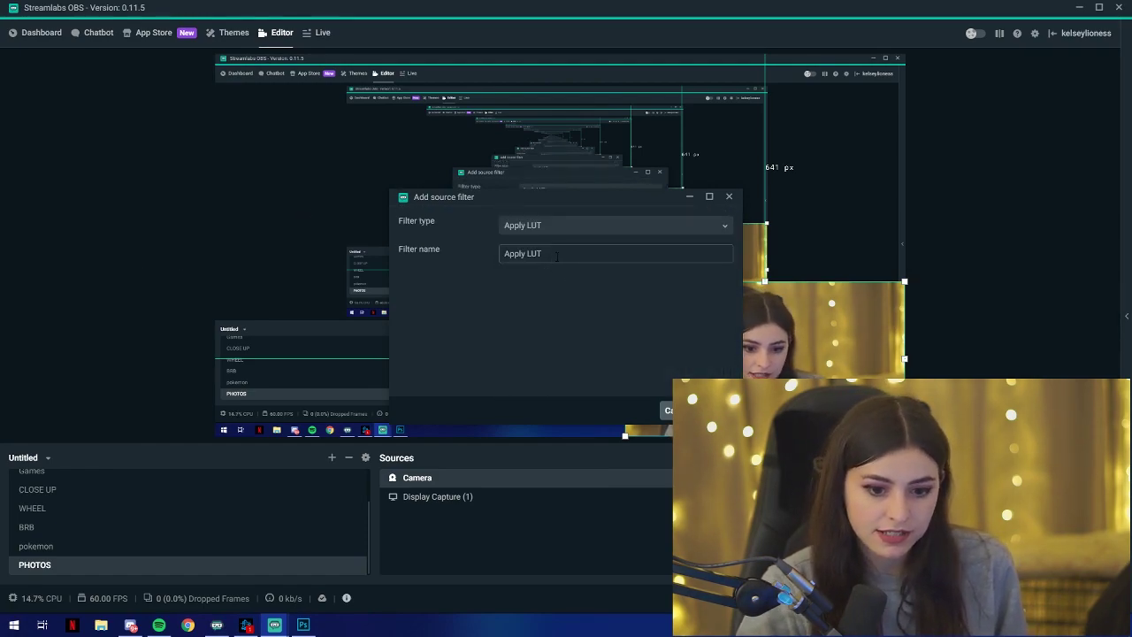
key(Return)
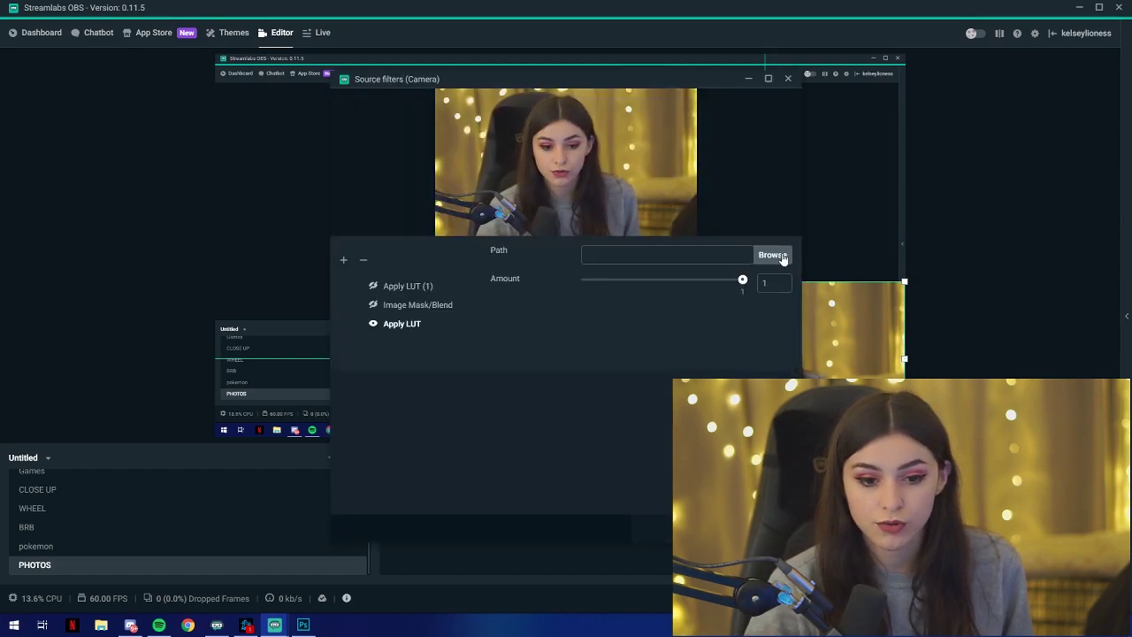
Finish Photoshop's FUJI.png save, load it from the luts folder as the LUT, and move the filters window aside.
click(781, 257)
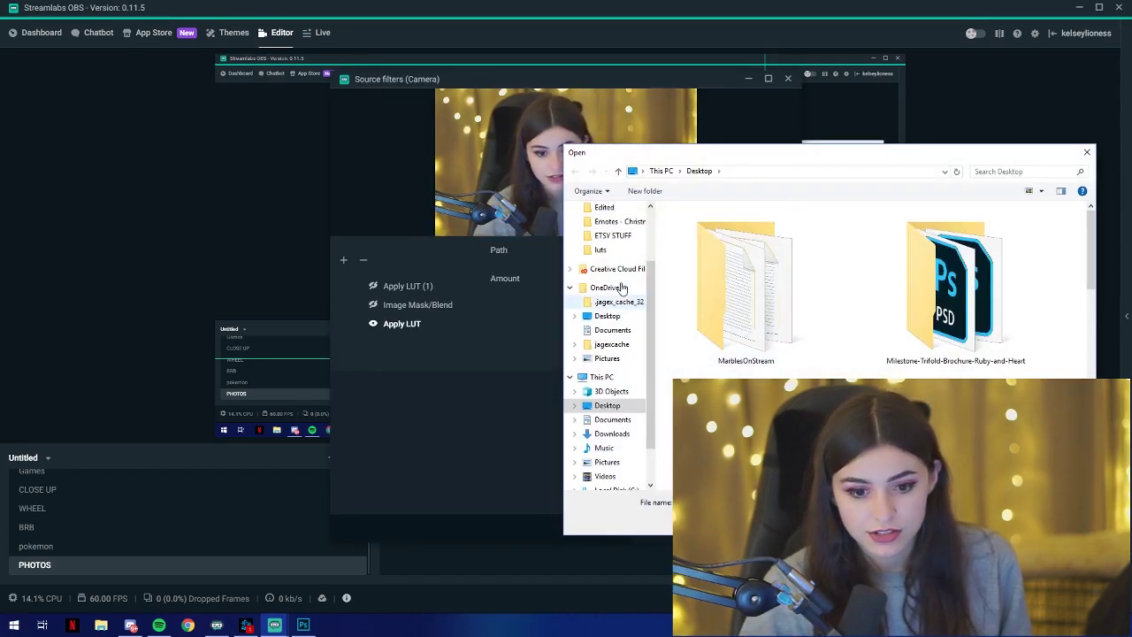
click(603, 252)
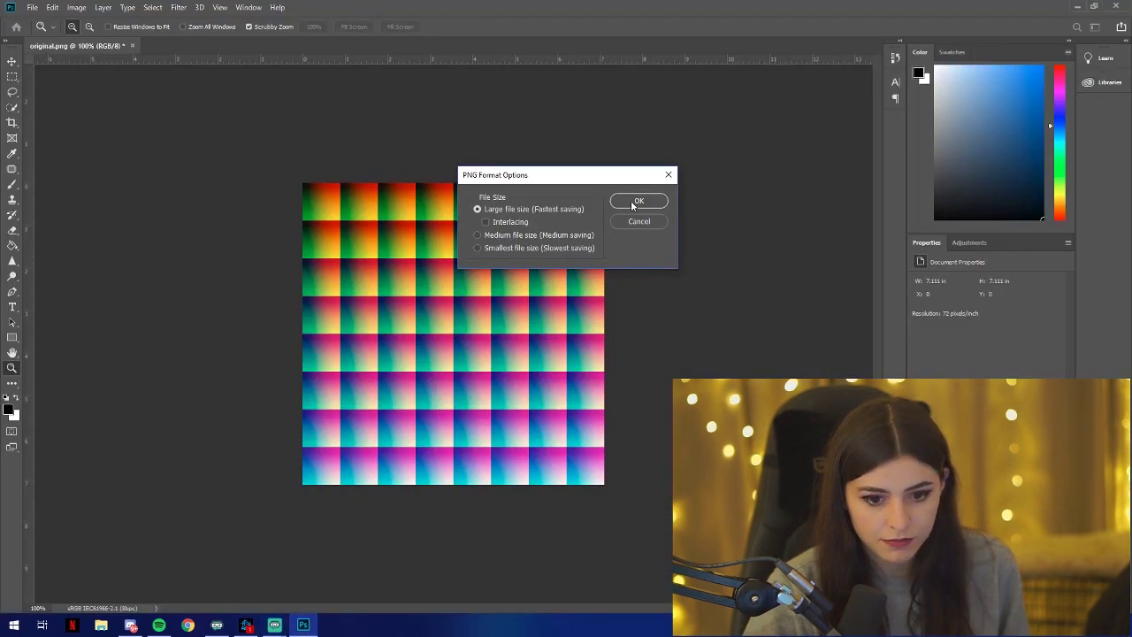
click(635, 202)
click(279, 627)
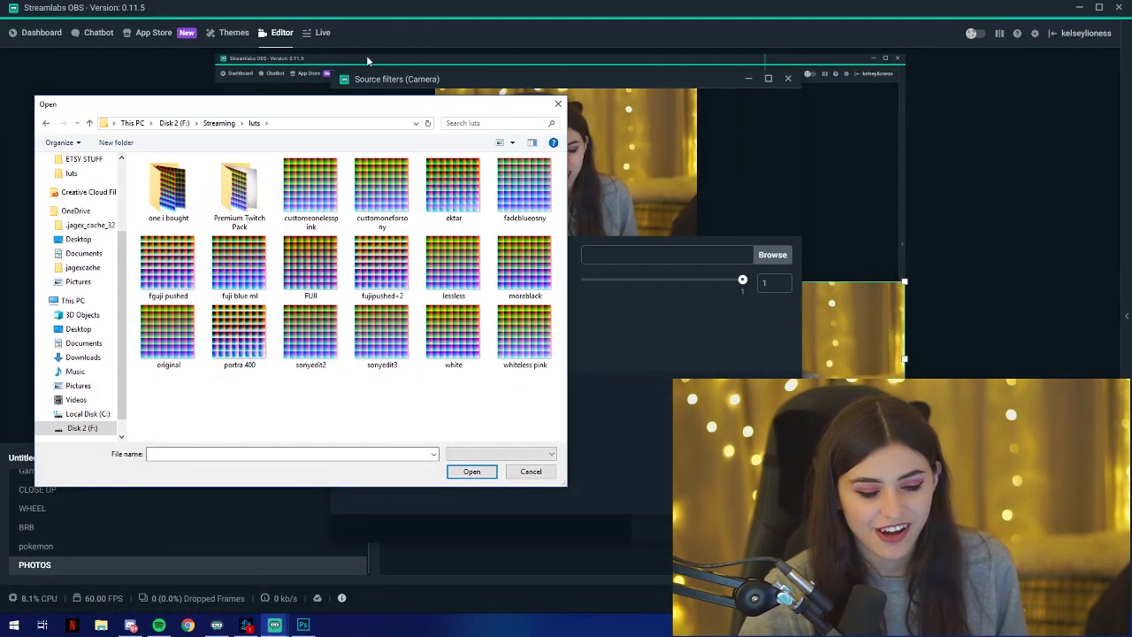
double_click(313, 251)
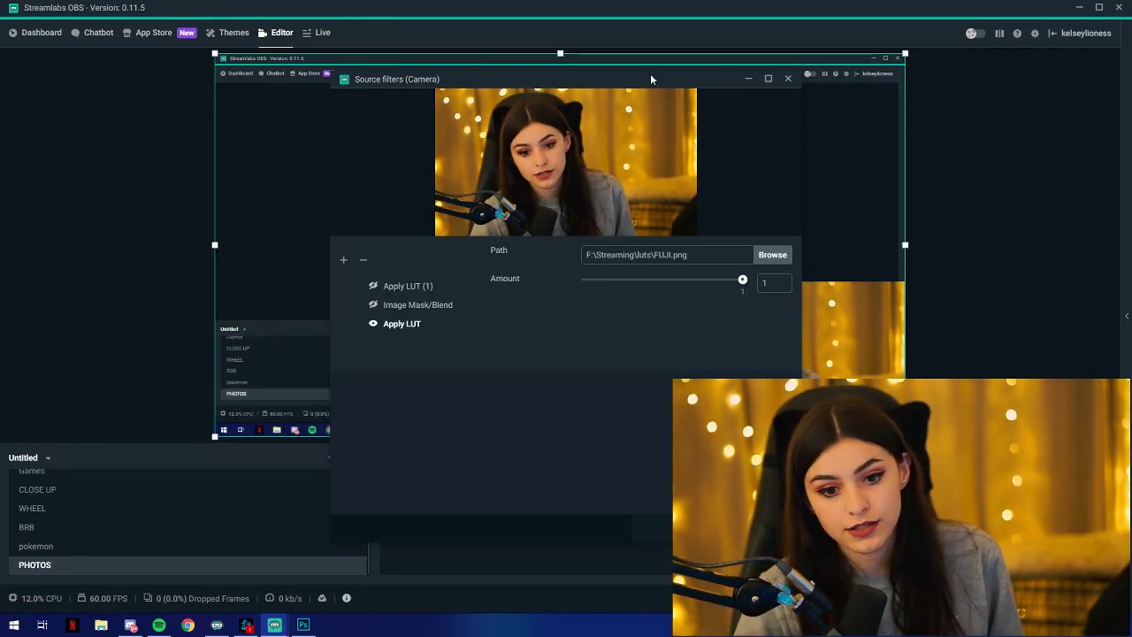
drag(650, 78, 896, 192)
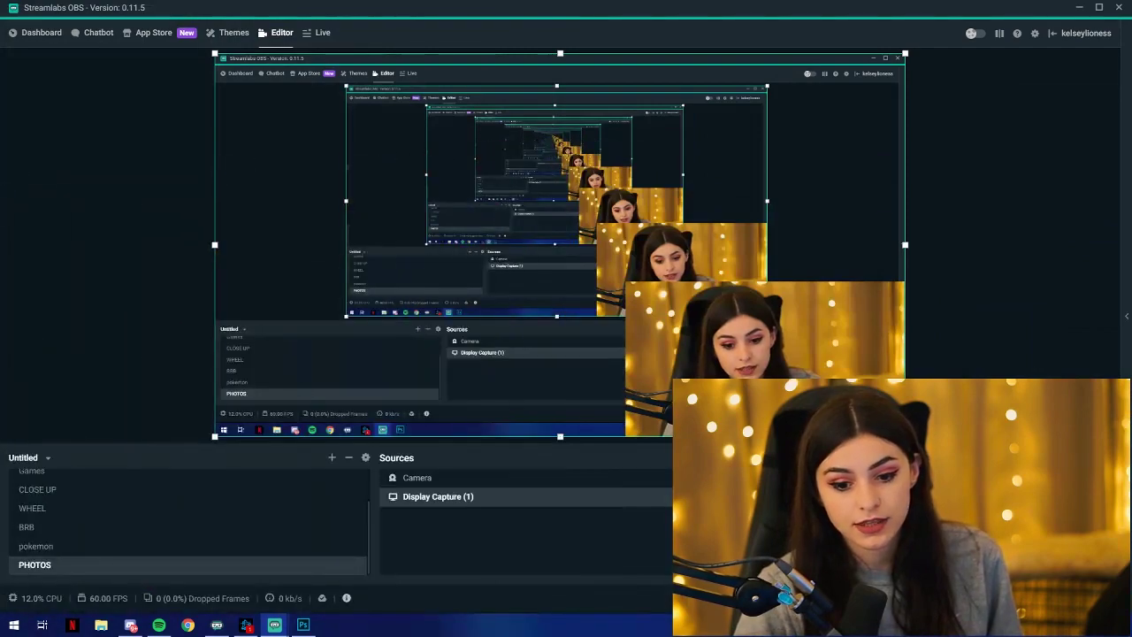
click(641, 390)
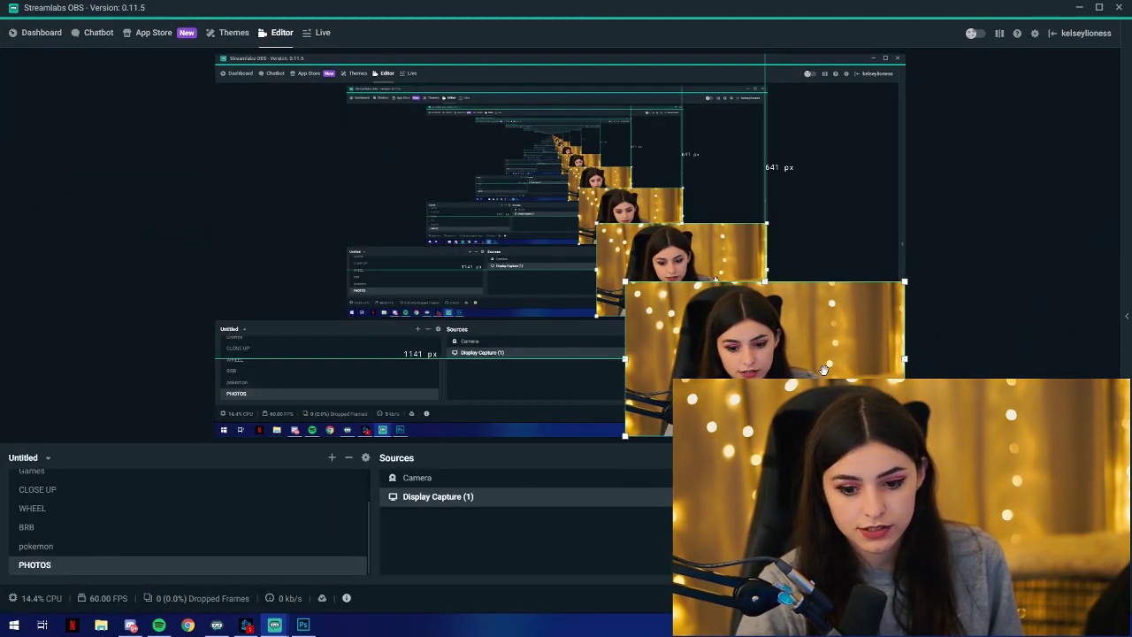
click(666, 298)
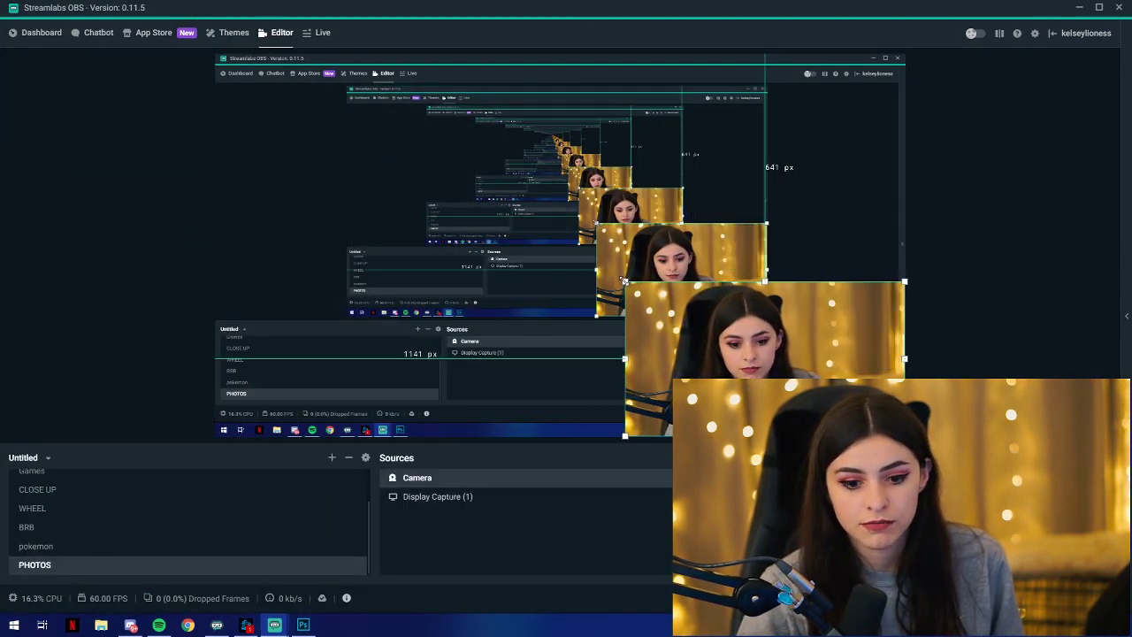